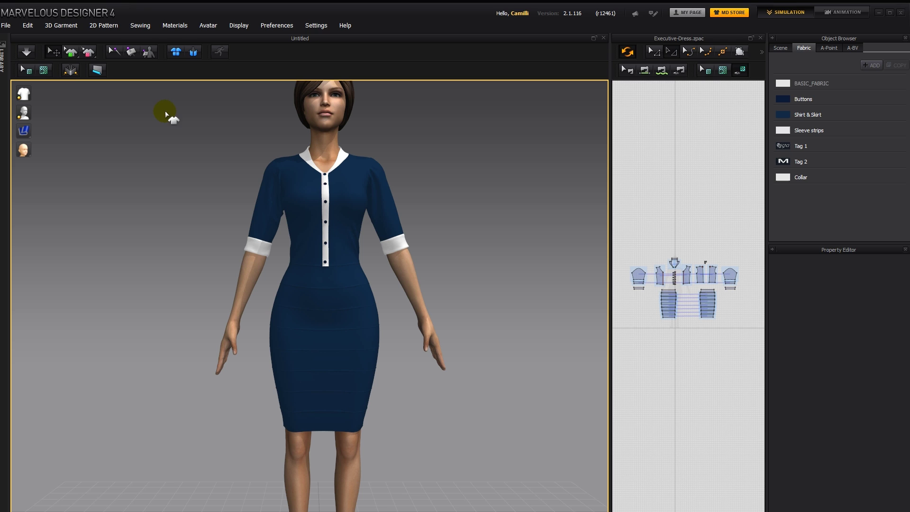
# Step: Load the avatar file olympia6-50scale.dae from the Models avatars folder
pyautogui.click(6, 25)
pyautogui.moveTo(26, 50)
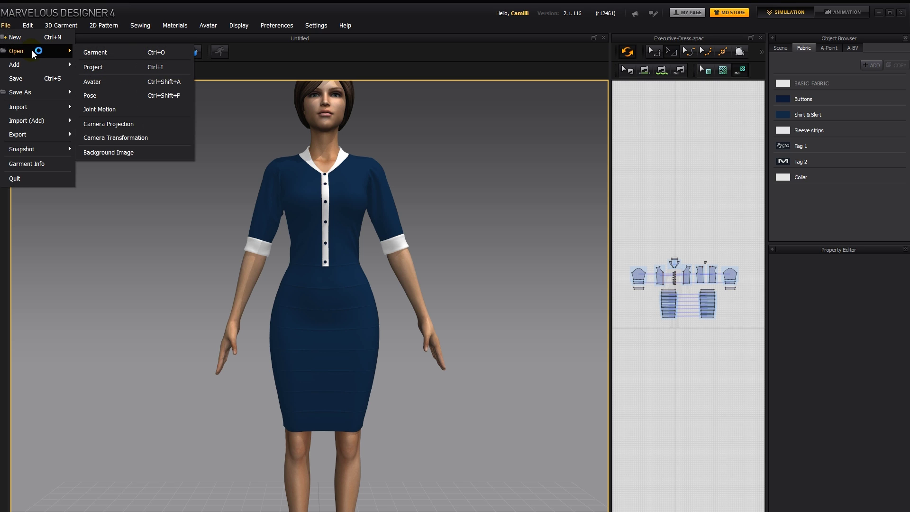
pyautogui.click(128, 81)
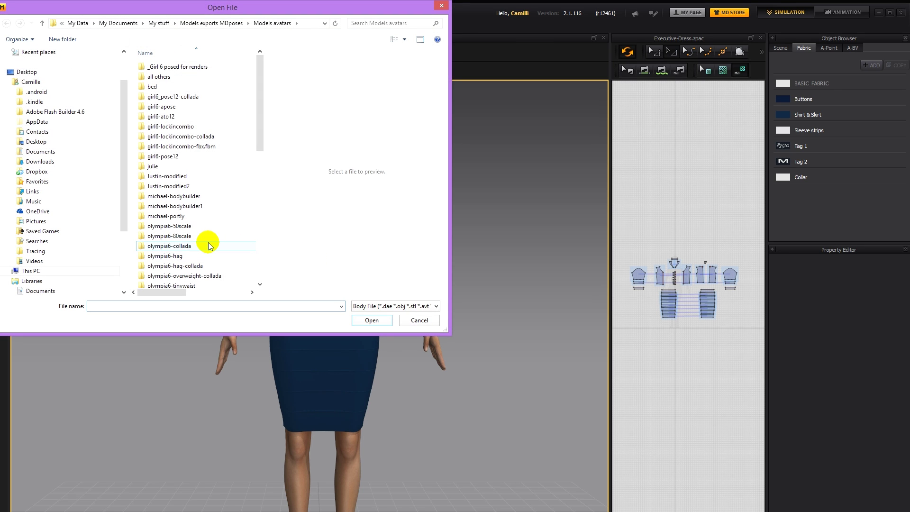
pyautogui.scroll(-9, 207, 246)
pyautogui.click(173, 203)
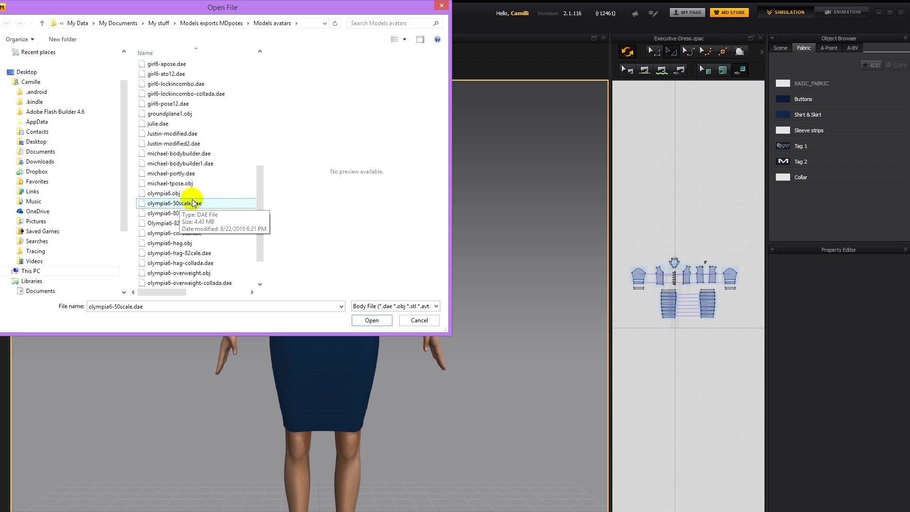
pyautogui.doubleClick(181, 203)
pyautogui.click(448, 262)
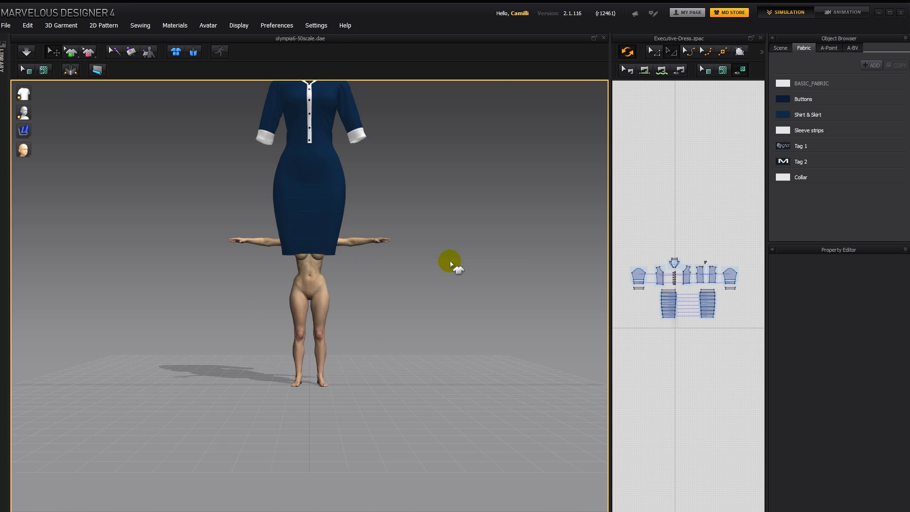
# Step: Select all pieces of the dress and move the whole garment down over the small avatar, close to floor level
pyautogui.moveTo(439, 298); pyautogui.dragTo(433, 331, button='middle')
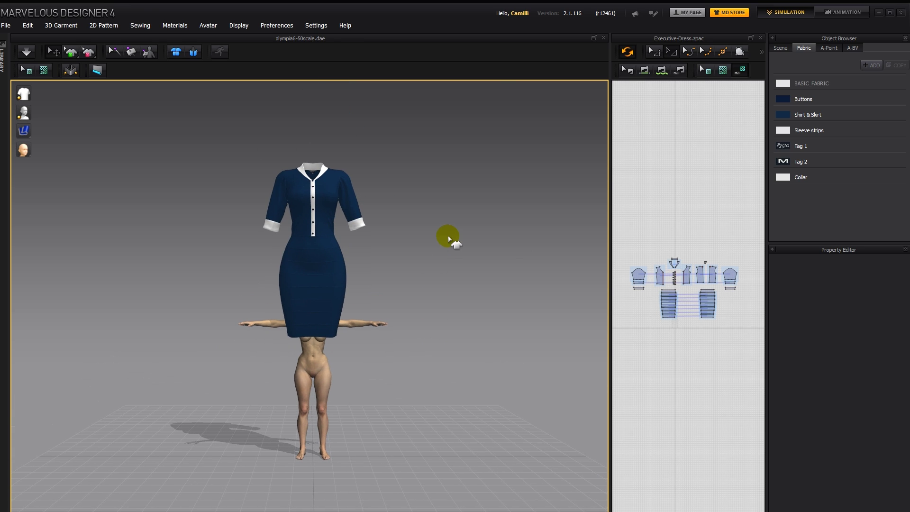
pyautogui.hotkey('ctrl', 'a')
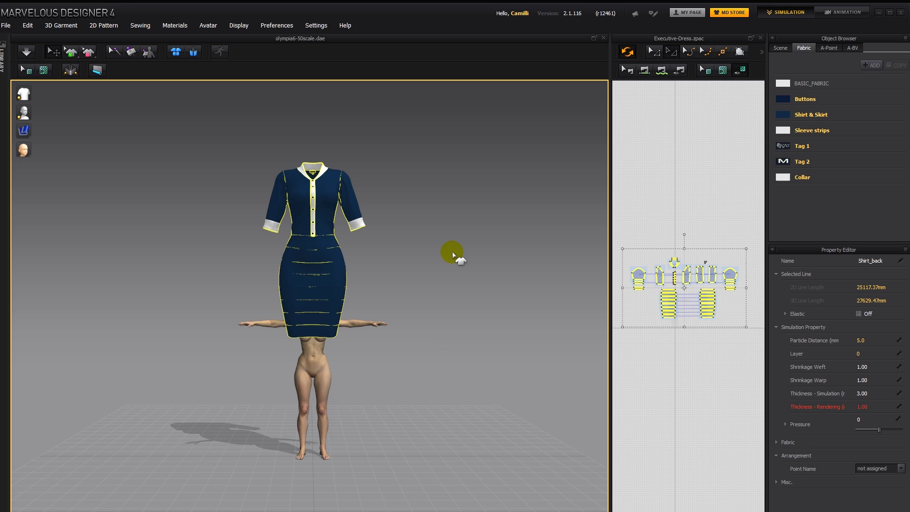
pyautogui.click(321, 196)
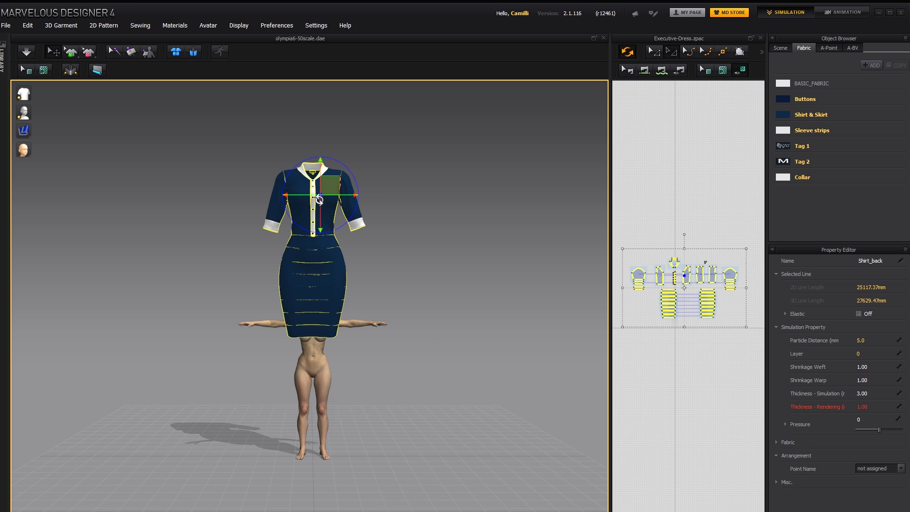
pyautogui.moveTo(319, 199); pyautogui.dragTo(382, 209, button='right')
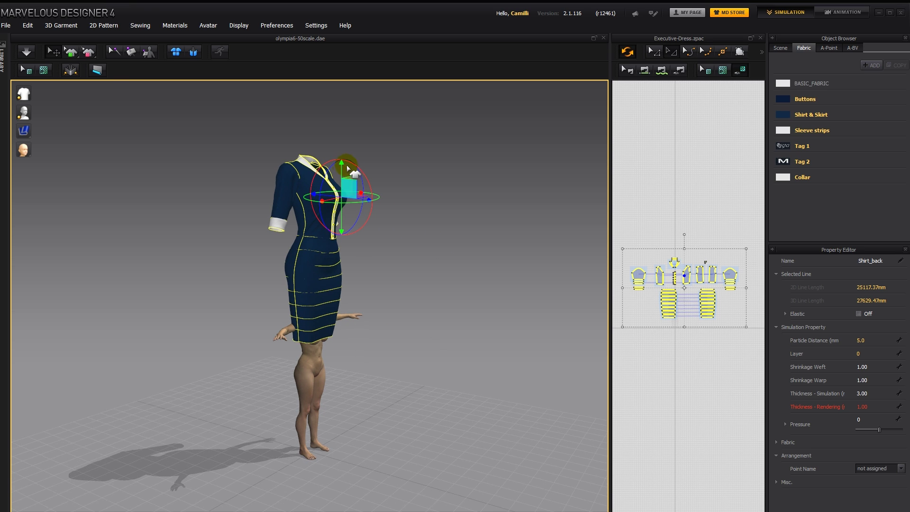
pyautogui.moveTo(339, 173); pyautogui.dragTo(329, 287)
pyautogui.moveTo(442, 282); pyautogui.dragTo(384, 278, button='right')
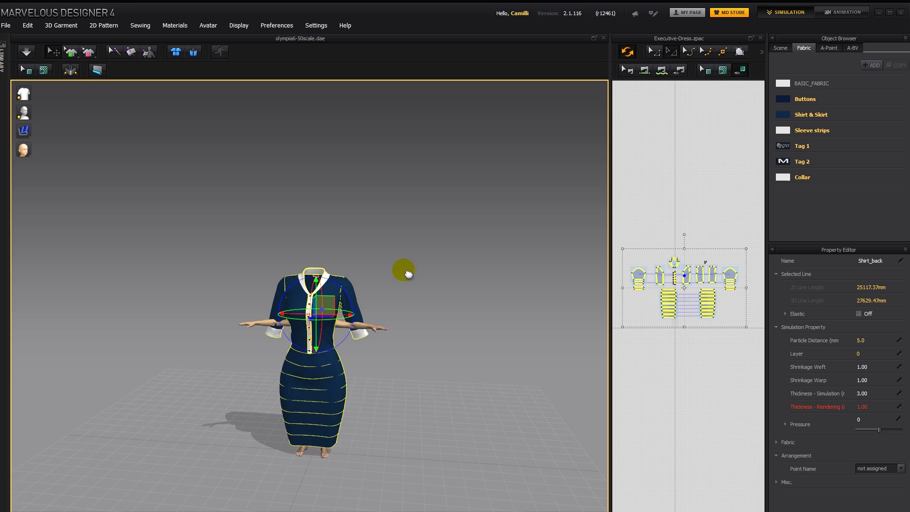
pyautogui.moveTo(404, 270); pyautogui.dragTo(439, 226, button='middle')
pyautogui.scroll(2, 479, 219)
pyautogui.click(478, 217)
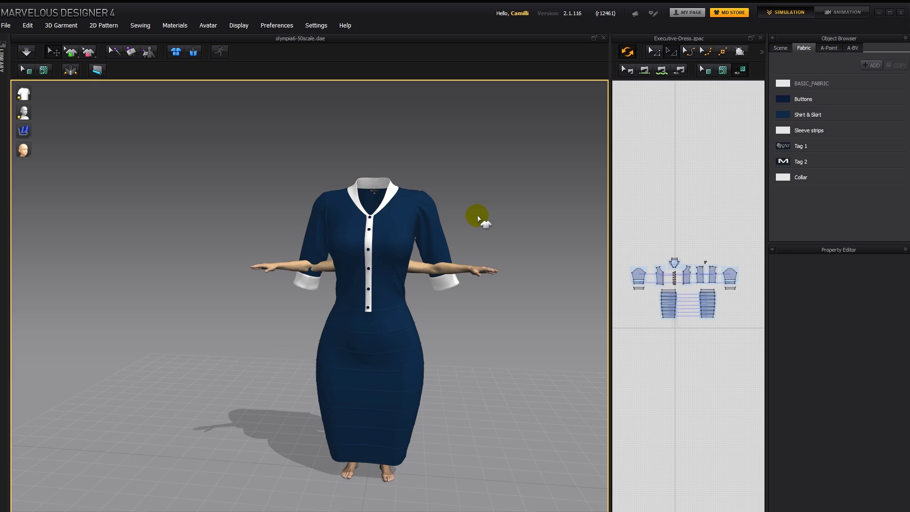
# Step: Show the avatar's joints and raise the whole figure by its root joint until its head sits above the dress collar
pyautogui.click(370, 477)
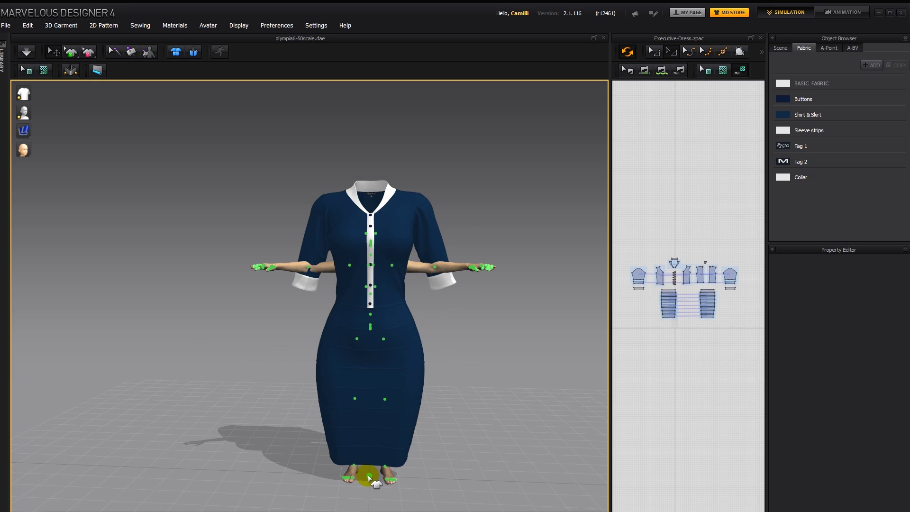
pyautogui.click(370, 477)
pyautogui.moveTo(369, 476)
pyautogui.mouseDown(button='right')
pyautogui.moveTo(412, 447)
pyautogui.moveTo(374, 430)
pyautogui.moveTo(404, 461)
pyautogui.moveTo(379, 462)
pyautogui.mouseUp(button='right')
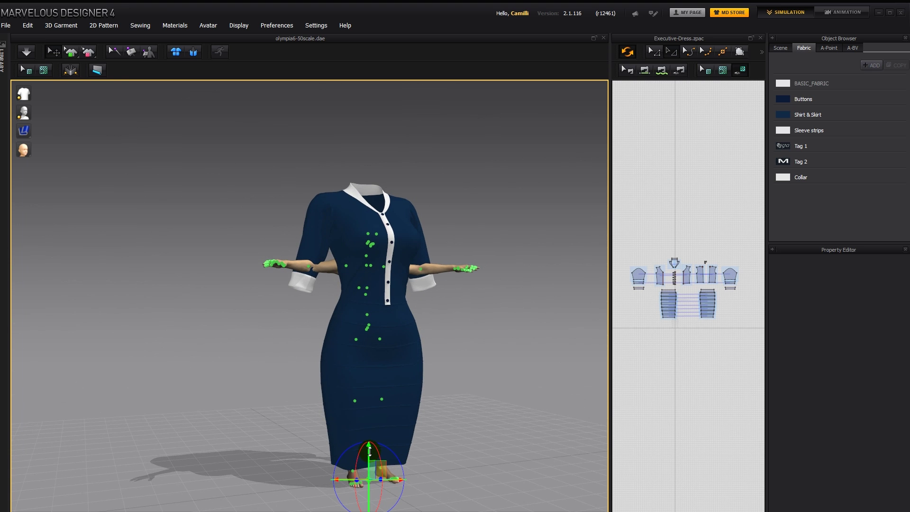
pyautogui.moveTo(370, 442); pyautogui.dragTo(369, 387)
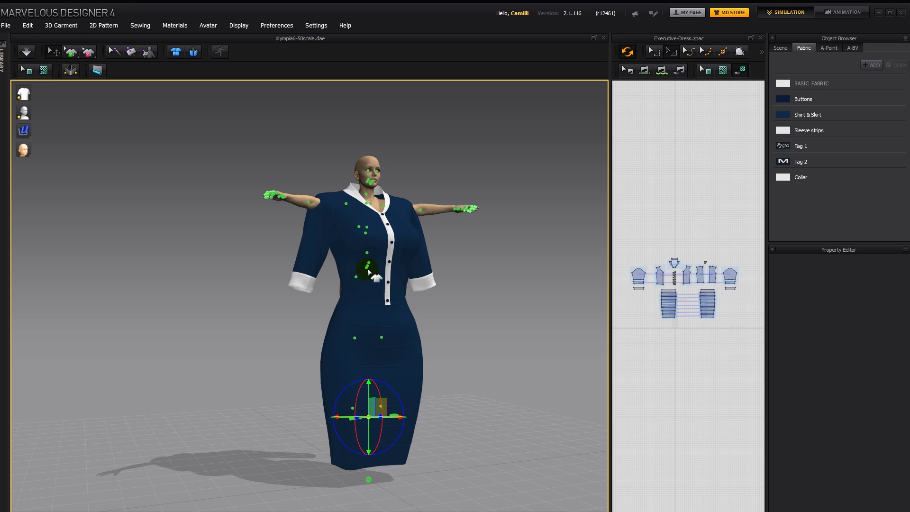
pyautogui.moveTo(418, 225); pyautogui.dragTo(365, 227, button='right')
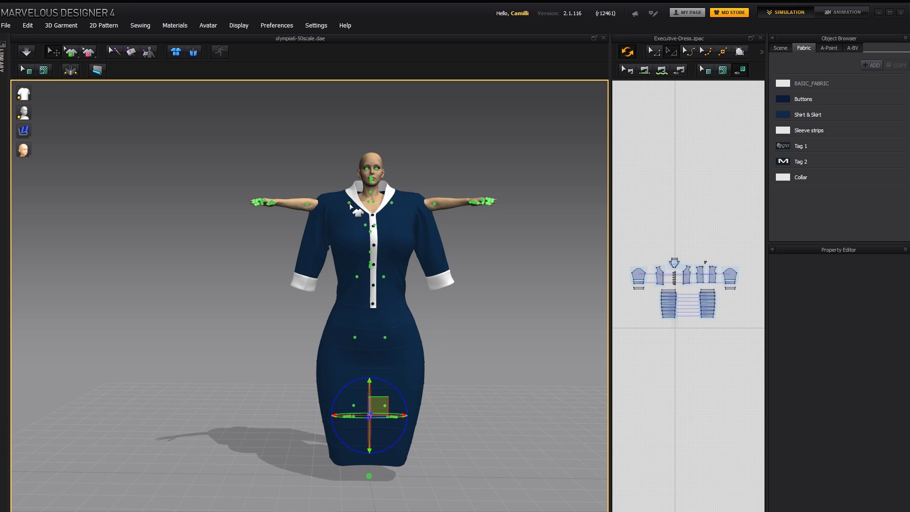
# Step: Rotate the avatar's right shoulder joint to lower the arm inside the dress sleeve, lining it up from the side as well
pyautogui.click(349, 203)
pyautogui.moveTo(324, 172); pyautogui.dragTo(374, 240)
pyautogui.moveTo(313, 185); pyautogui.dragTo(320, 178)
pyautogui.moveTo(322, 178); pyautogui.dragTo(427, 195, button='right')
pyautogui.moveTo(384, 185); pyautogui.dragTo(390, 198)
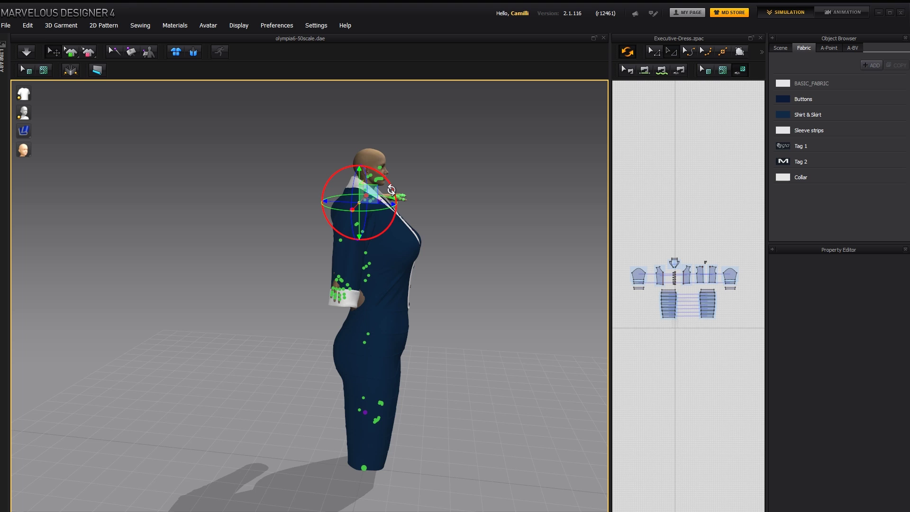
pyautogui.moveTo(431, 232); pyautogui.dragTo(477, 178, button='right')
pyautogui.click(439, 162)
# Step: Rotate the avatar's left shoulder joint to lower the arm into its sleeve, matching the other arm
pyautogui.click(399, 202)
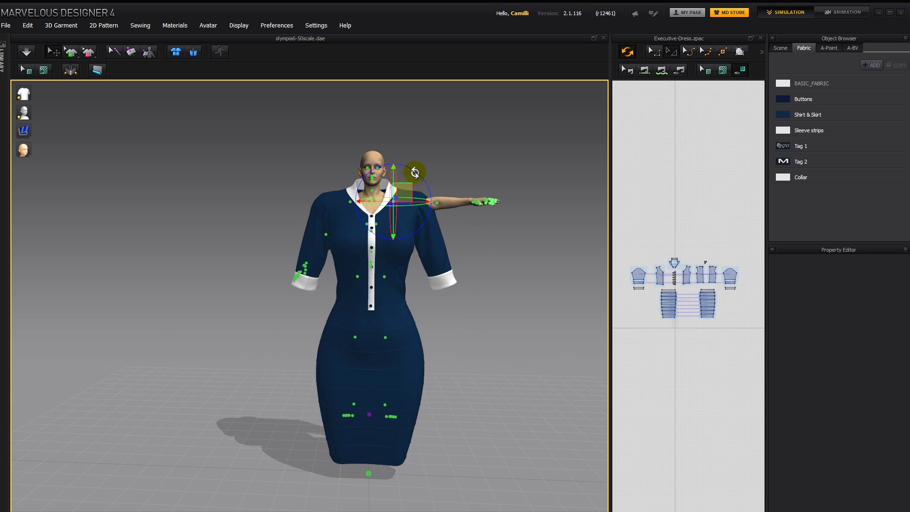
pyautogui.moveTo(415, 172); pyautogui.dragTo(457, 209)
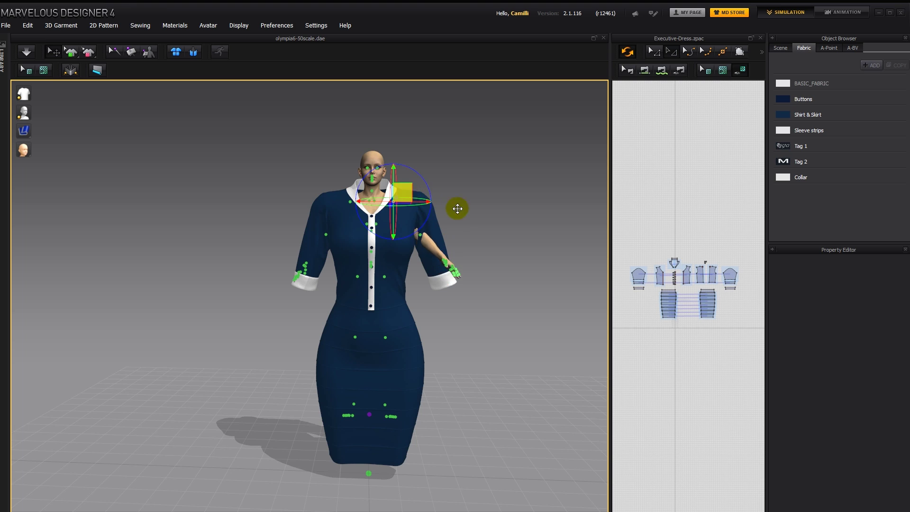
pyautogui.moveTo(457, 209); pyautogui.dragTo(397, 234, button='right')
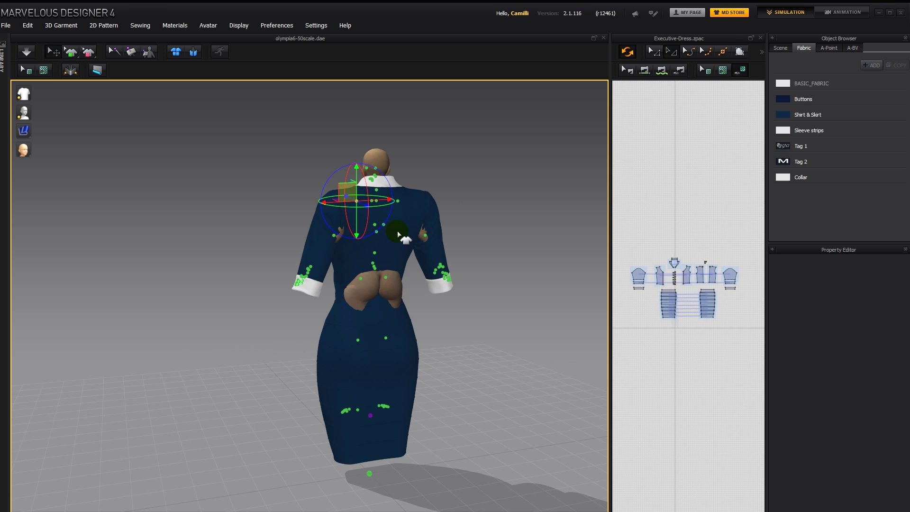
# Step: Select the two shirt back panels and move them backward, away from the avatar's body
pyautogui.moveTo(398, 234); pyautogui.dragTo(413, 270, button='right')
pyautogui.click(387, 263)
pyautogui.click(412, 268)
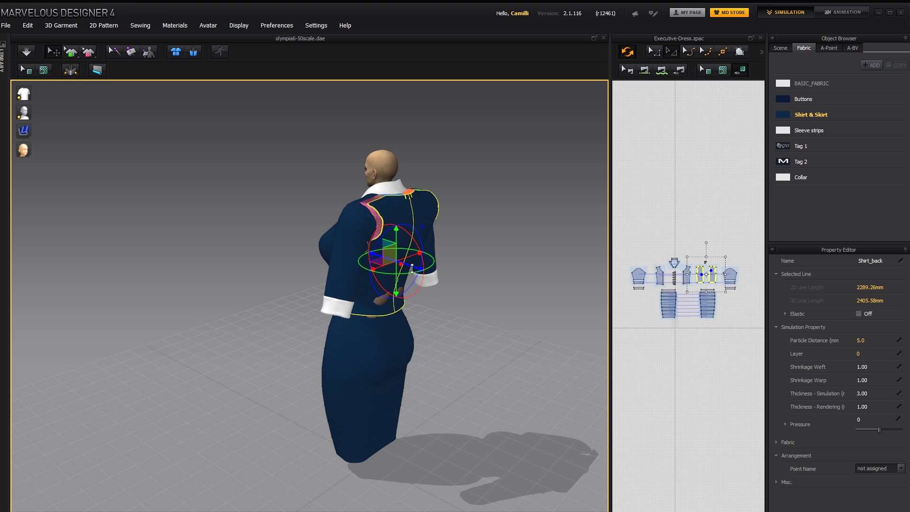
pyautogui.moveTo(276, 290); pyautogui.dragTo(442, 260, button='right')
# Step: Set the particle distance of all pattern pieces to 15 mm
pyautogui.moveTo(620, 234); pyautogui.dragTo(758, 339)
pyautogui.click(880, 339)
pyautogui.write('1')
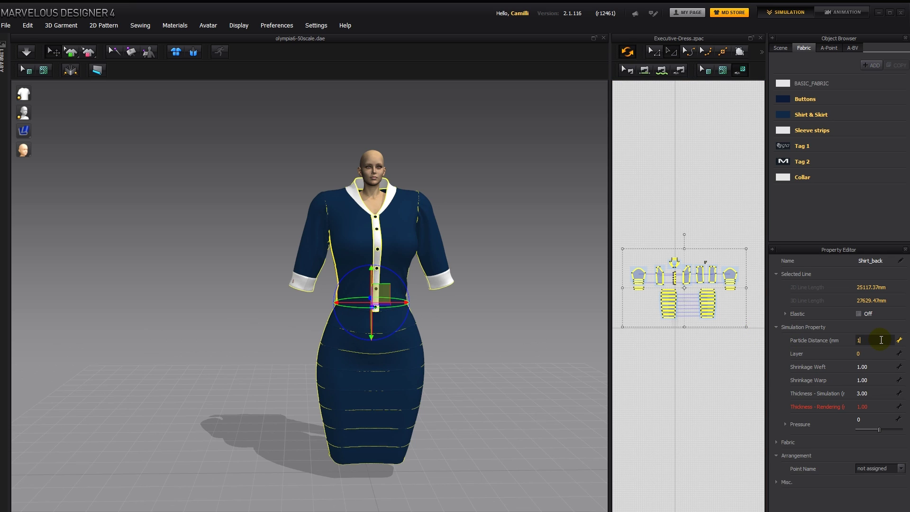
pyautogui.write('5')
pyautogui.press('Return')
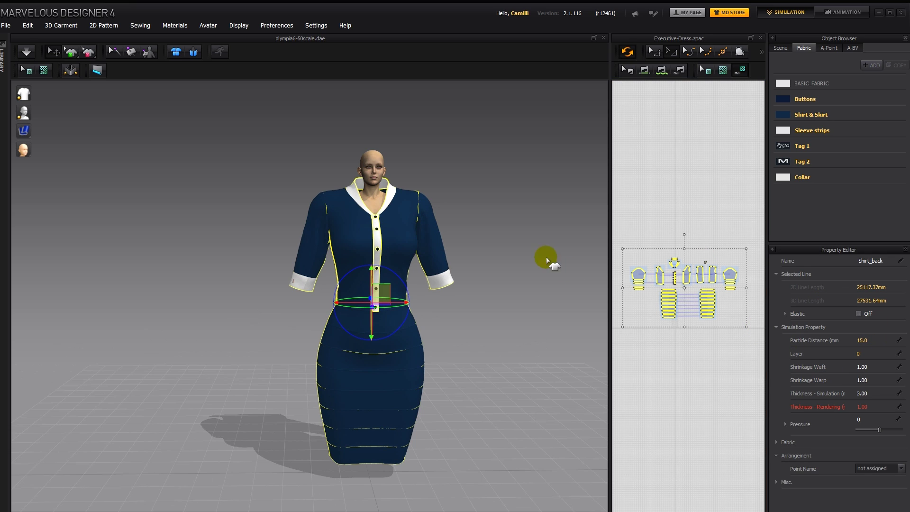
pyautogui.click(514, 227)
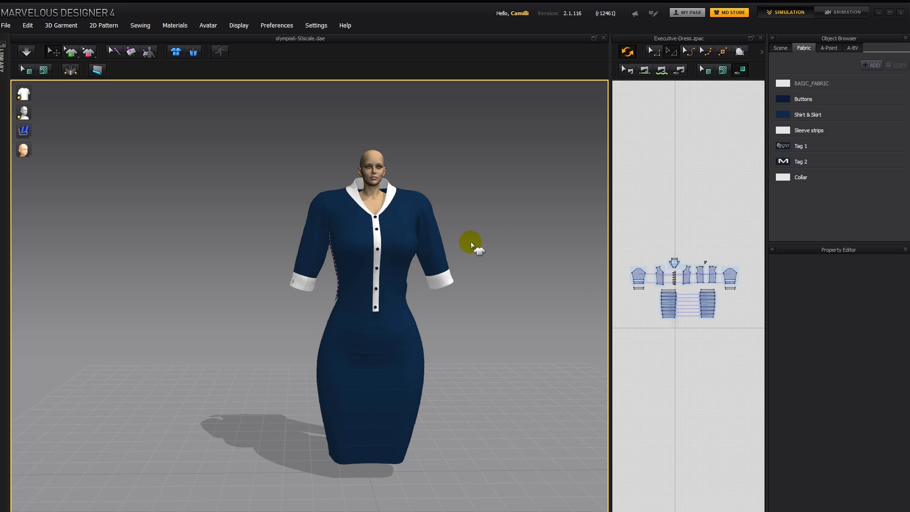
# Step: Simulate the dress so it drapes on the avatar, and check the fit from the front and back
pyautogui.press('space')
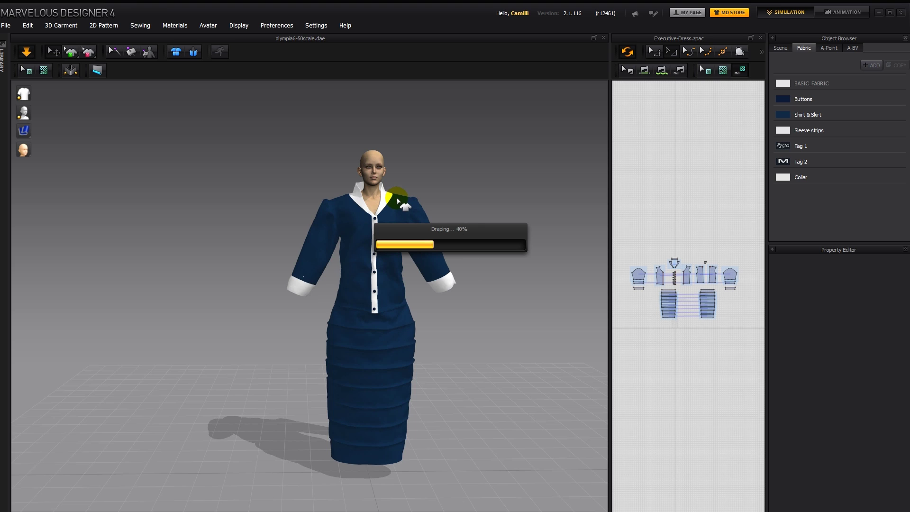
pyautogui.click(463, 176)
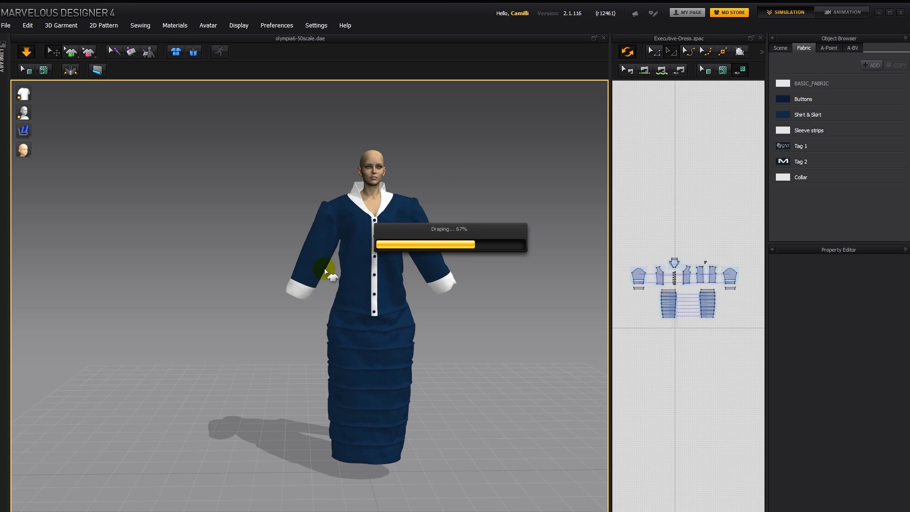
pyautogui.moveTo(278, 283); pyautogui.dragTo(489, 277, button='right')
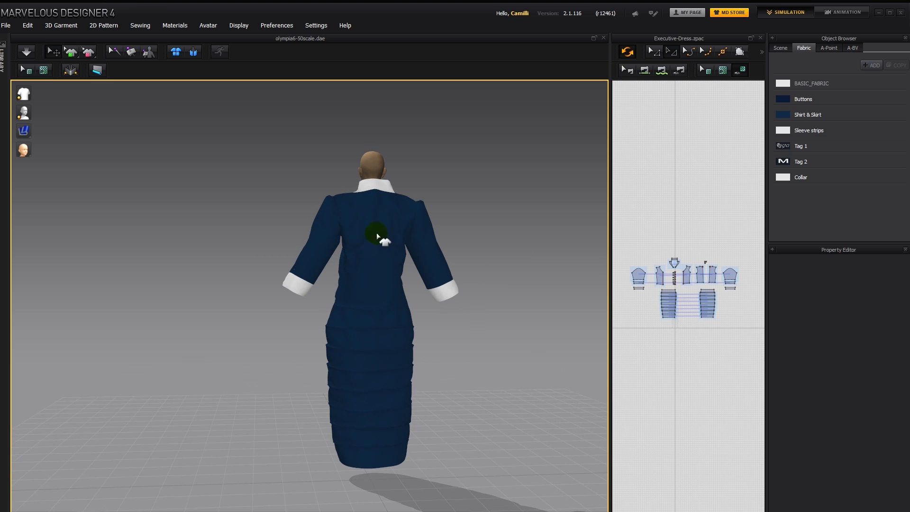
pyautogui.moveTo(246, 317); pyautogui.dragTo(447, 323, button='right')
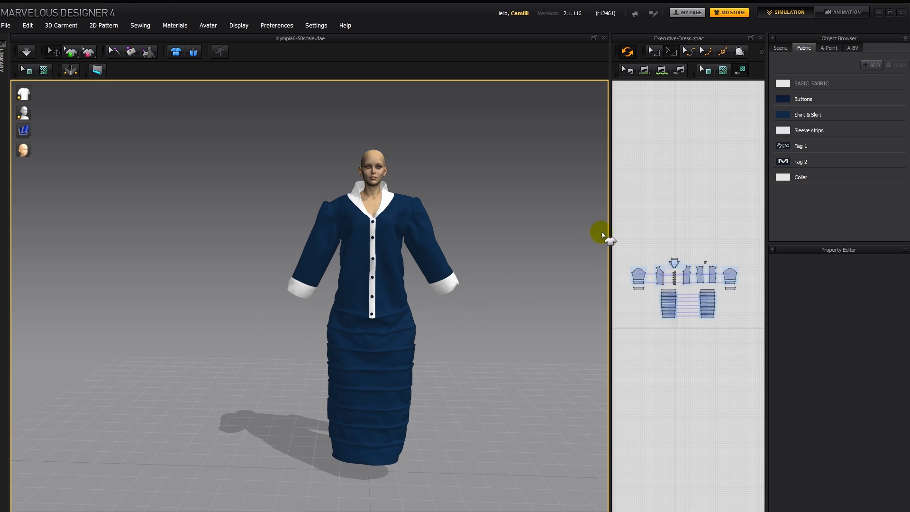
# Step: Set both the weft and warp shrinkage of all pattern pieces to 0.8
pyautogui.moveTo(615, 231); pyautogui.dragTo(749, 331)
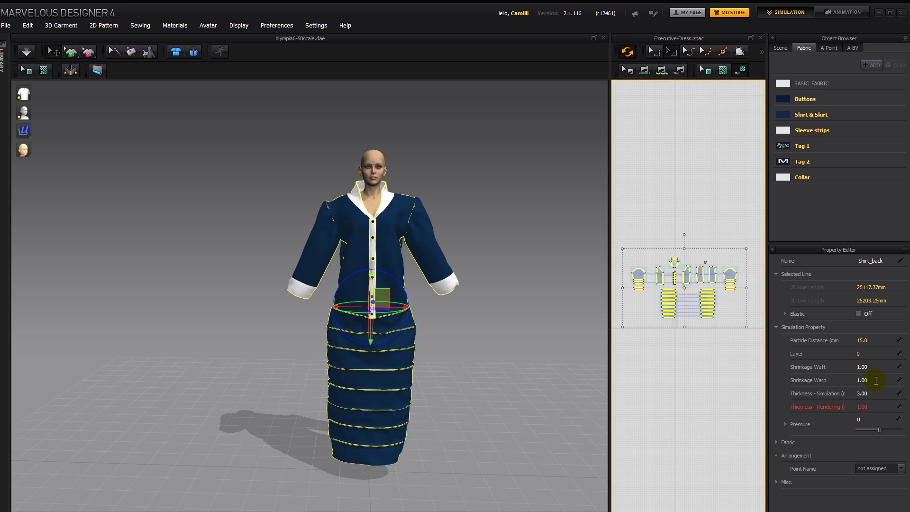
pyautogui.click(874, 367)
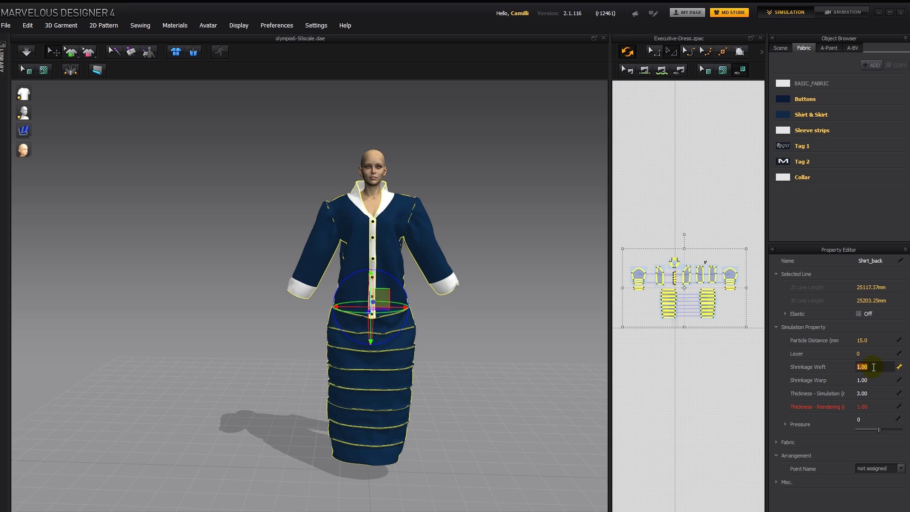
pyautogui.write('.8')
pyautogui.click(871, 380)
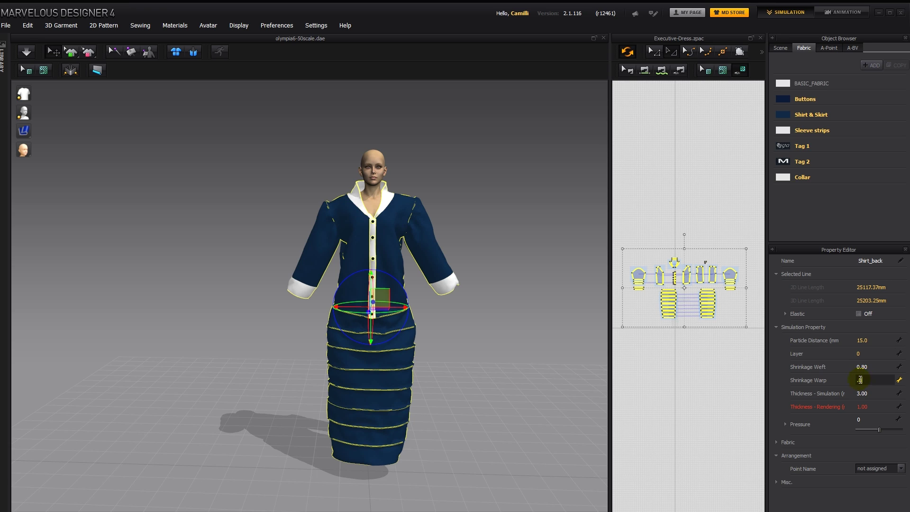
pyautogui.write('.8')
pyautogui.press('Return')
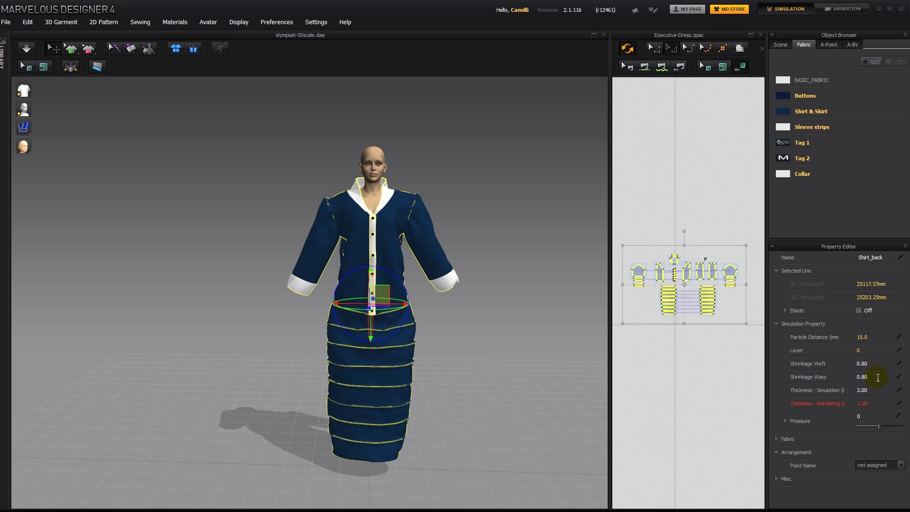
# Step: Run the simulation to shrink the dress onto the avatar, stopping it once the skirt reaches the feet
pyautogui.click(499, 339)
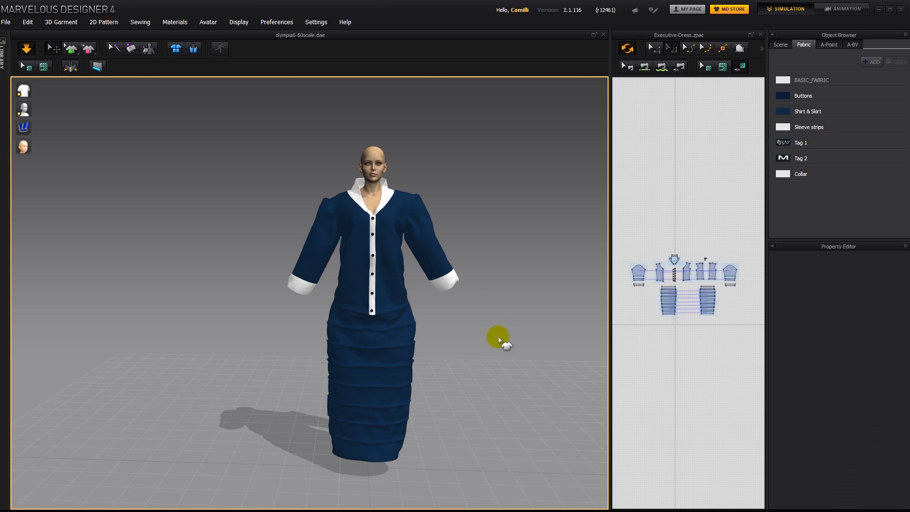
pyautogui.press('space')
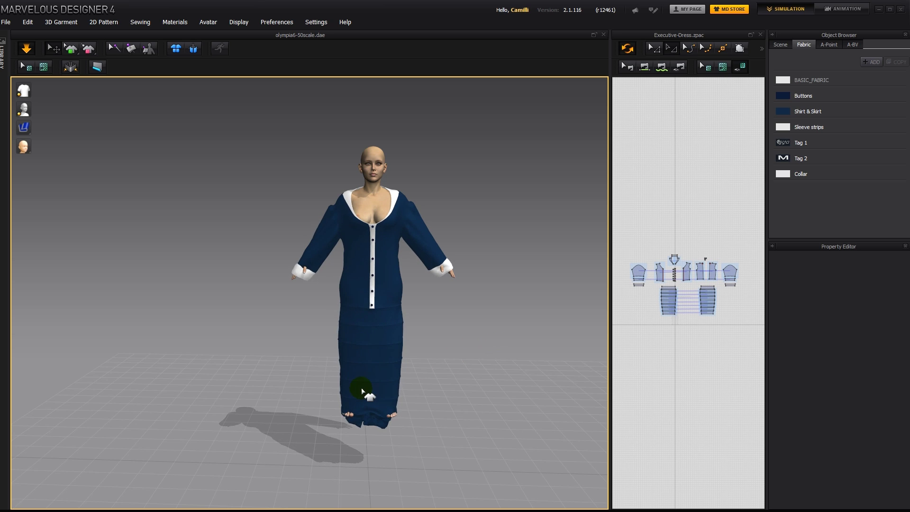
pyautogui.press('space')
# Step: Pull the lowest front and back skirt bands clear of the avatar's feet and restart the draping simulation
pyautogui.moveTo(344, 389); pyautogui.dragTo(398, 370, button='right')
pyautogui.scroll(4, 397, 370)
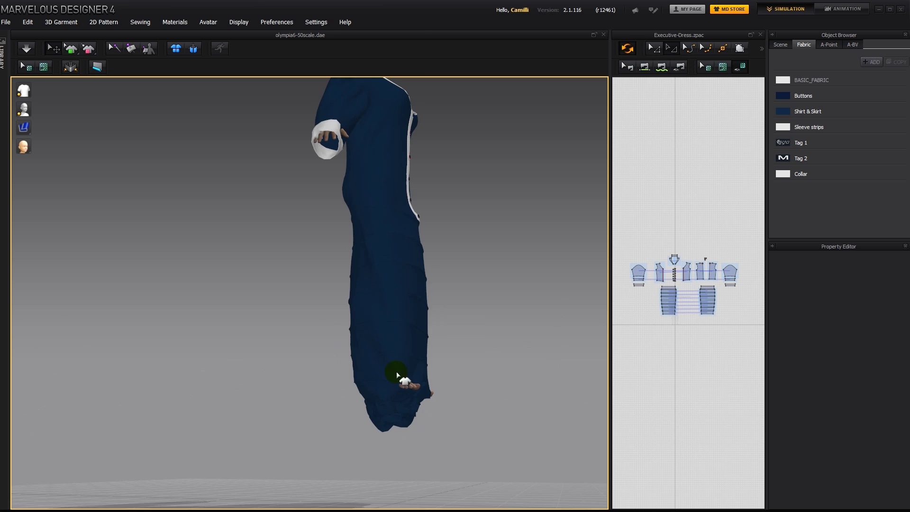
pyautogui.click(424, 378)
pyautogui.moveTo(424, 377); pyautogui.dragTo(433, 399)
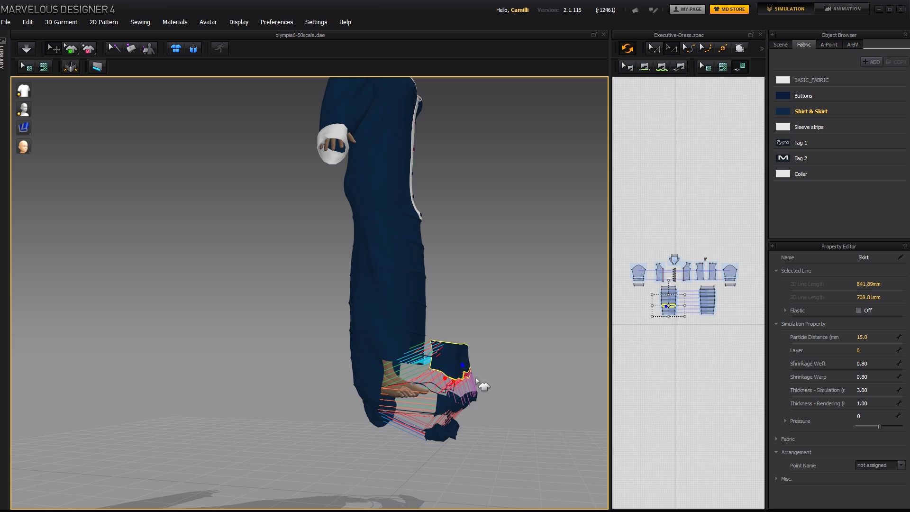
pyautogui.moveTo(462, 399); pyautogui.dragTo(476, 388)
pyautogui.moveTo(445, 430); pyautogui.dragTo(468, 407)
pyautogui.moveTo(372, 372); pyautogui.dragTo(320, 384)
pyautogui.moveTo(387, 425); pyautogui.dragTo(304, 415)
pyautogui.press('space')
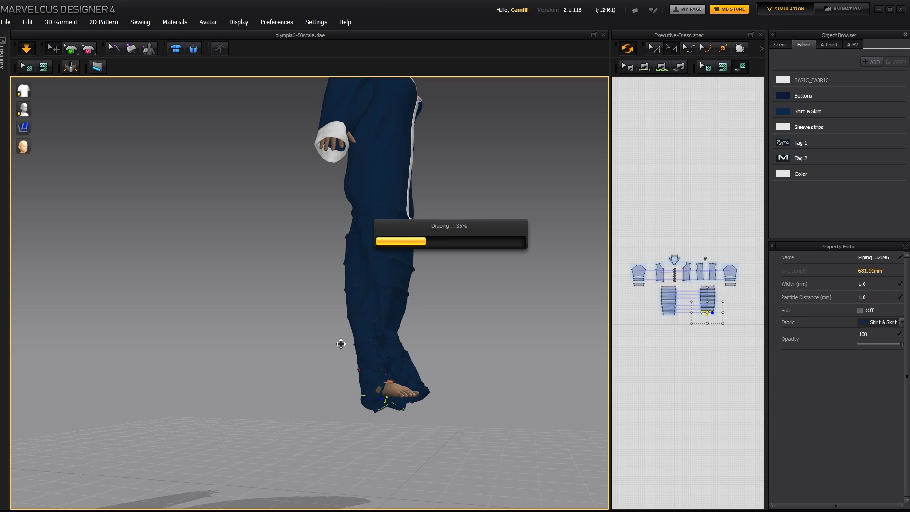
# Step: Pull the skirt up off the avatar's feet during the simulation, stopping it once the hem hangs evenly above the ankles
pyautogui.click(335, 329)
pyautogui.moveTo(361, 358); pyautogui.dragTo(361, 169)
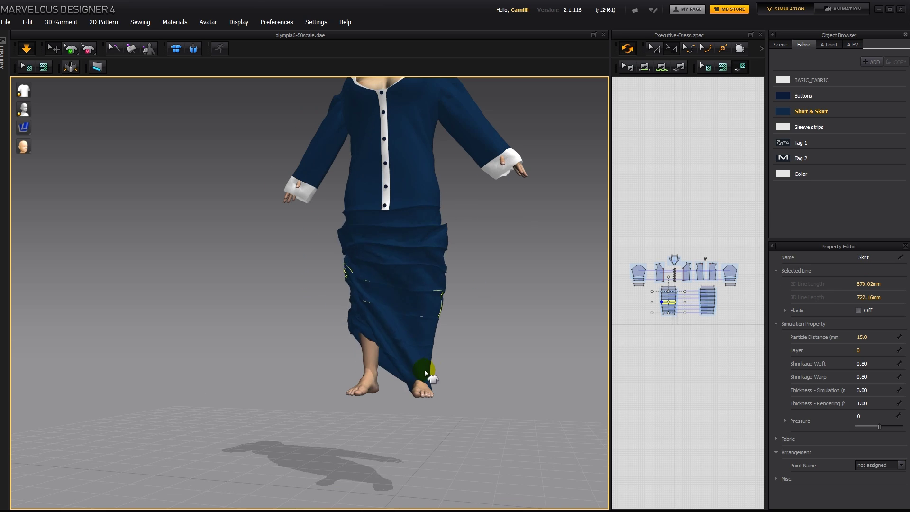
pyautogui.moveTo(427, 372); pyautogui.dragTo(432, 349)
pyautogui.moveTo(402, 320); pyautogui.dragTo(421, 327, button='right')
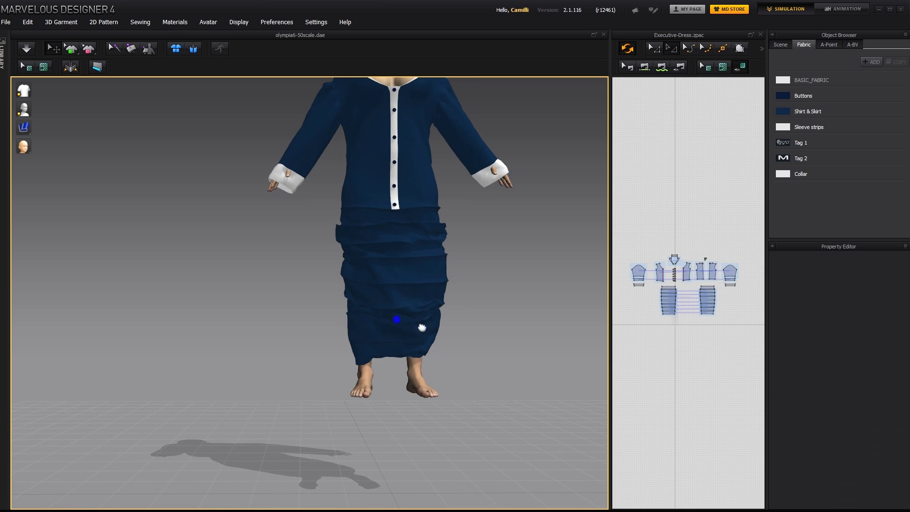
# Step: Resume the simulation and pull the upper dress and both sleeves upward so the cuffs clear the avatar's hands
pyautogui.moveTo(412, 275); pyautogui.dragTo(400, 399, button='middle')
pyautogui.press('space')
pyautogui.moveTo(363, 242); pyautogui.dragTo(366, 176)
pyautogui.moveTo(354, 227); pyautogui.dragTo(367, 136)
pyautogui.moveTo(284, 264); pyautogui.dragTo(315, 228)
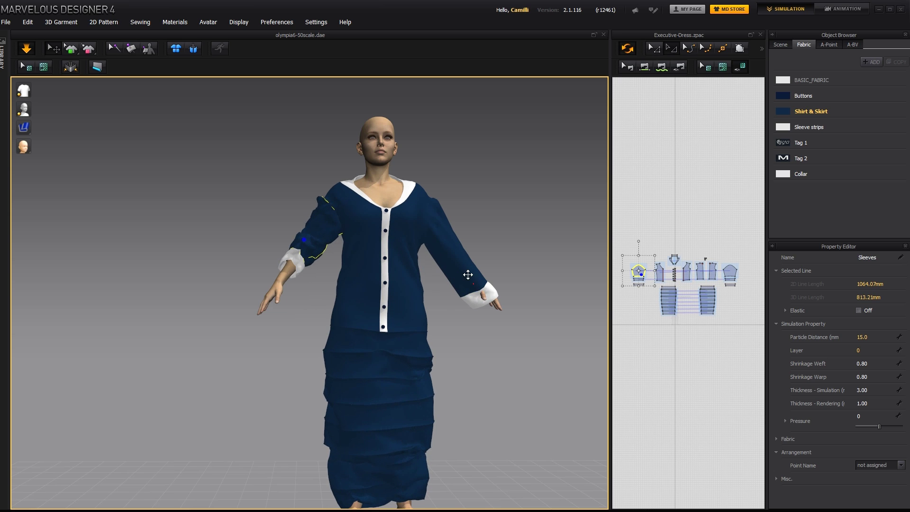
pyautogui.moveTo(469, 272); pyautogui.dragTo(402, 138)
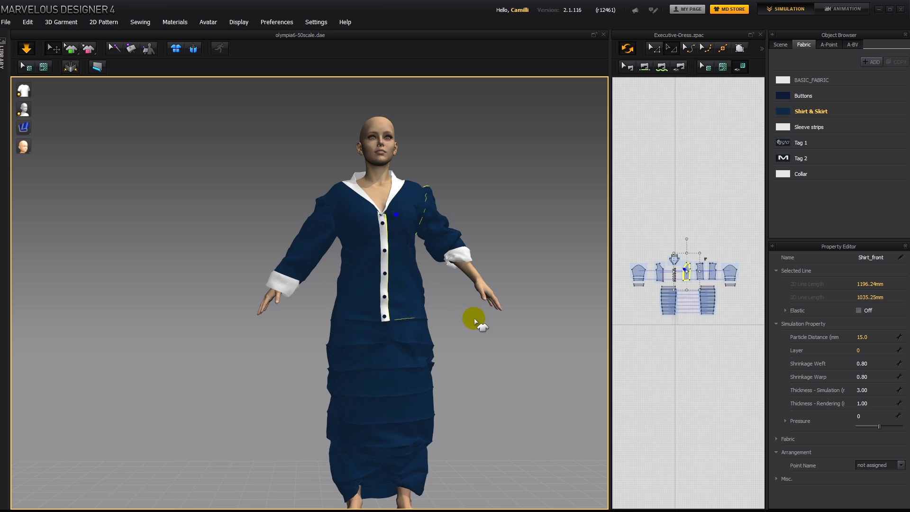
# Step: Set both the weft and warp shrinkage of all pattern pieces to 0.5
pyautogui.click(633, 258)
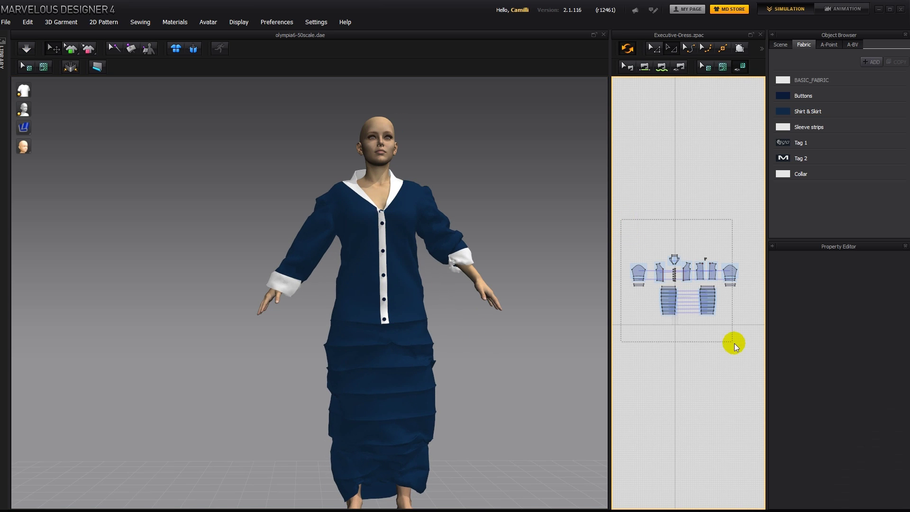
pyautogui.moveTo(753, 357); pyautogui.dragTo(753, 356)
pyautogui.click(884, 377)
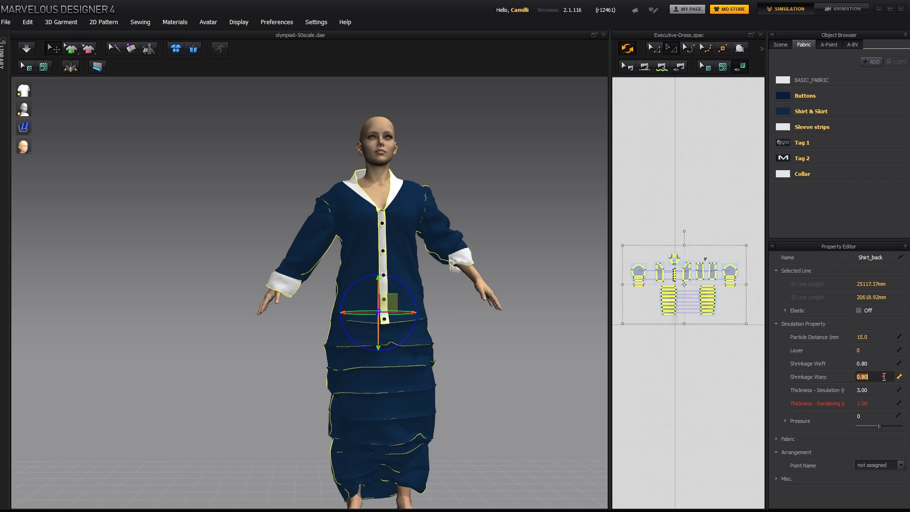
pyautogui.click(881, 361)
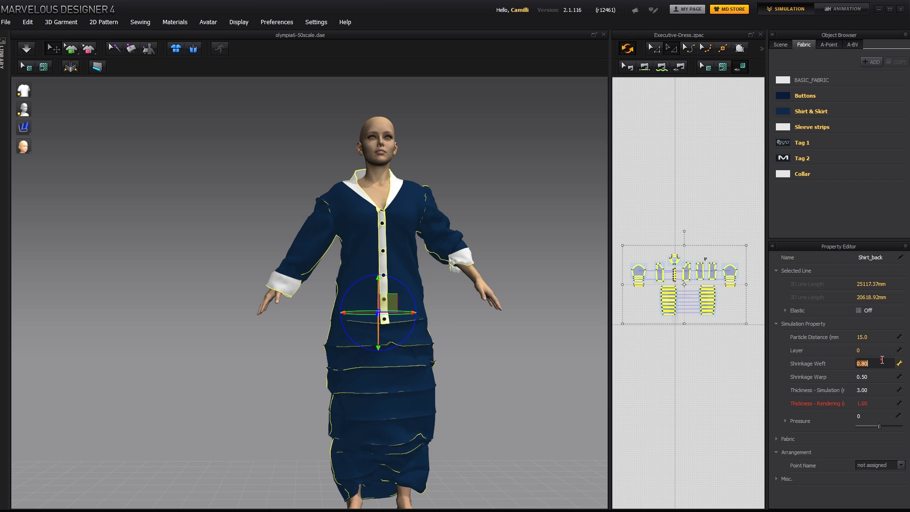
pyautogui.click(550, 293)
# Step: Simulate the dress and pull the bodice, waist and skirt bands upward until the hem sits above the knees
pyautogui.press('space')
pyautogui.moveTo(382, 223); pyautogui.dragTo(376, 143)
pyautogui.moveTo(362, 311); pyautogui.dragTo(347, 180)
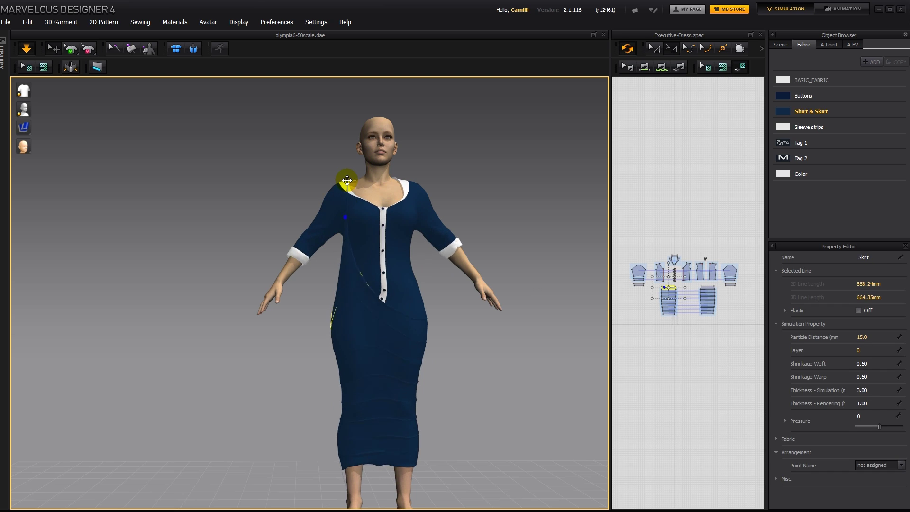
pyautogui.moveTo(419, 379); pyautogui.dragTo(441, 248)
pyautogui.moveTo(340, 374); pyautogui.dragTo(319, 299)
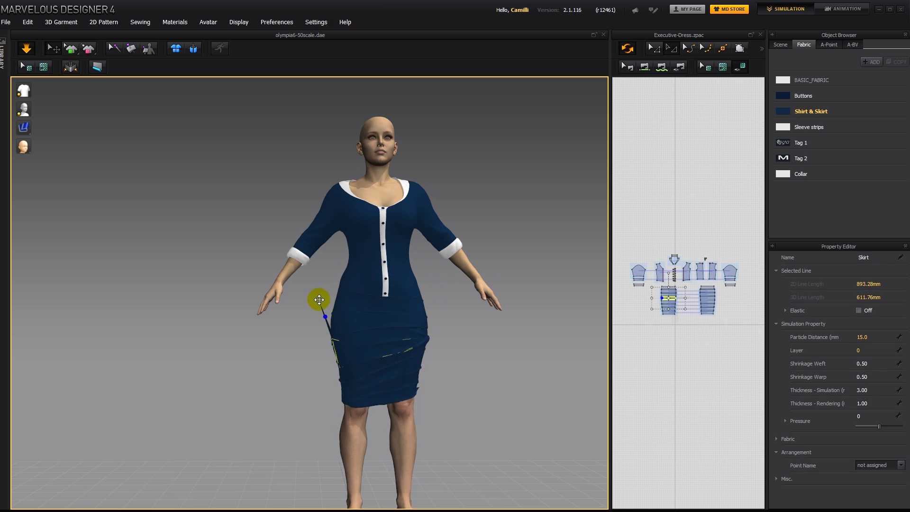
pyautogui.moveTo(423, 283); pyautogui.dragTo(417, 191)
pyautogui.moveTo(349, 270); pyautogui.dragTo(337, 235)
pyautogui.moveTo(343, 314); pyautogui.dragTo(327, 256)
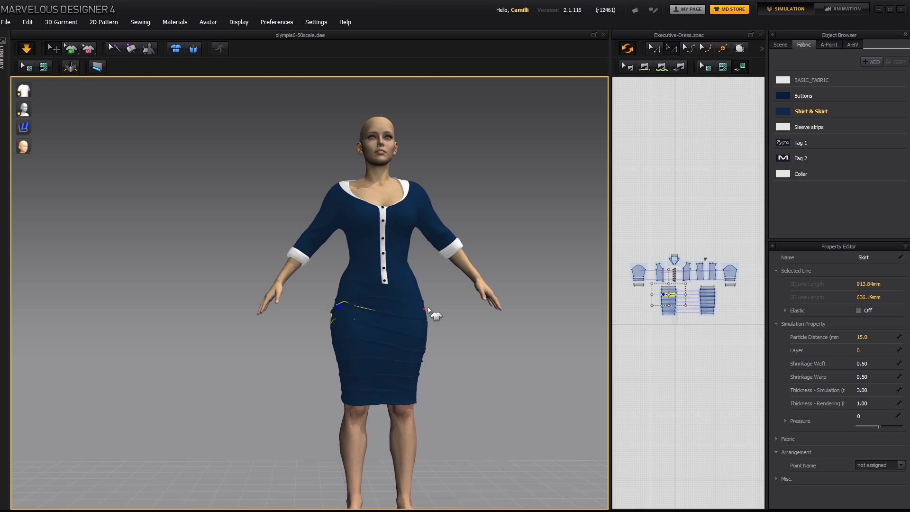
# Step: Adjust the shirt front near the shoulder and display the seam lines on the 3D garment
pyautogui.moveTo(400, 118); pyautogui.dragTo(319, 186)
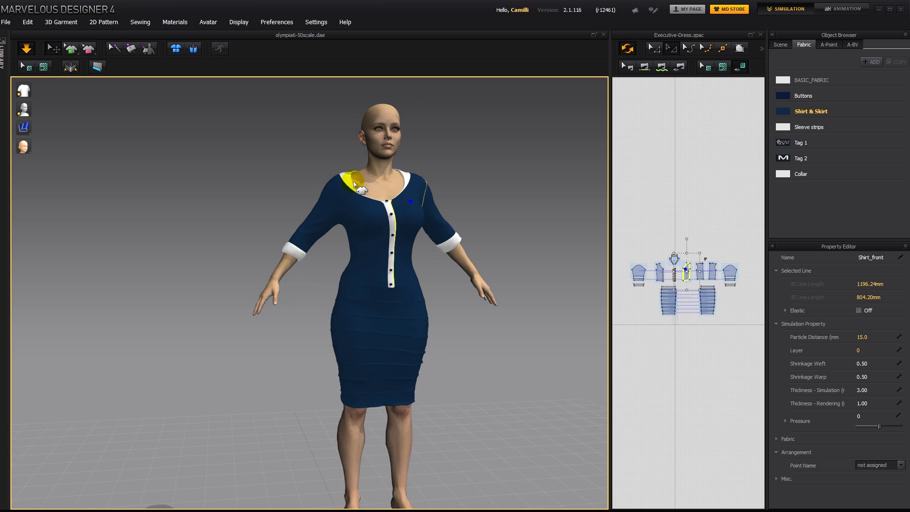
pyautogui.hotkey('shift', 's')
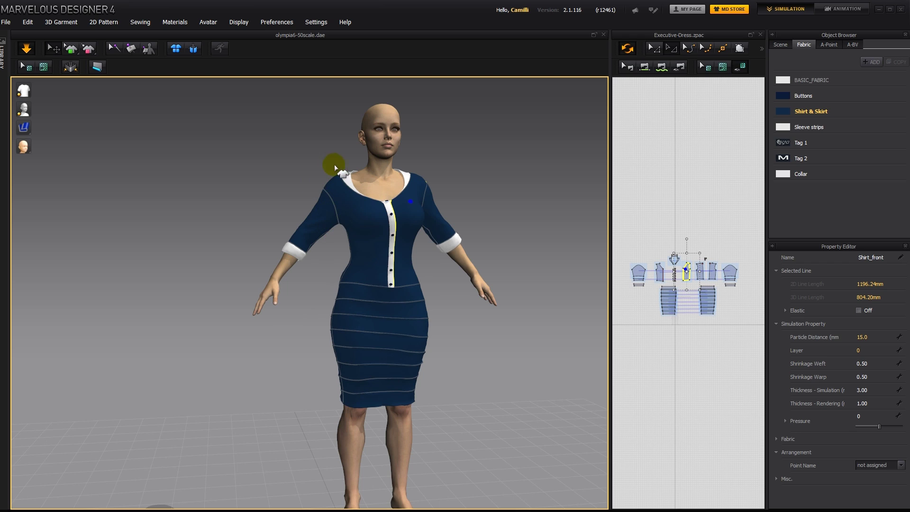
pyautogui.moveTo(377, 222); pyautogui.dragTo(362, 220, button='right')
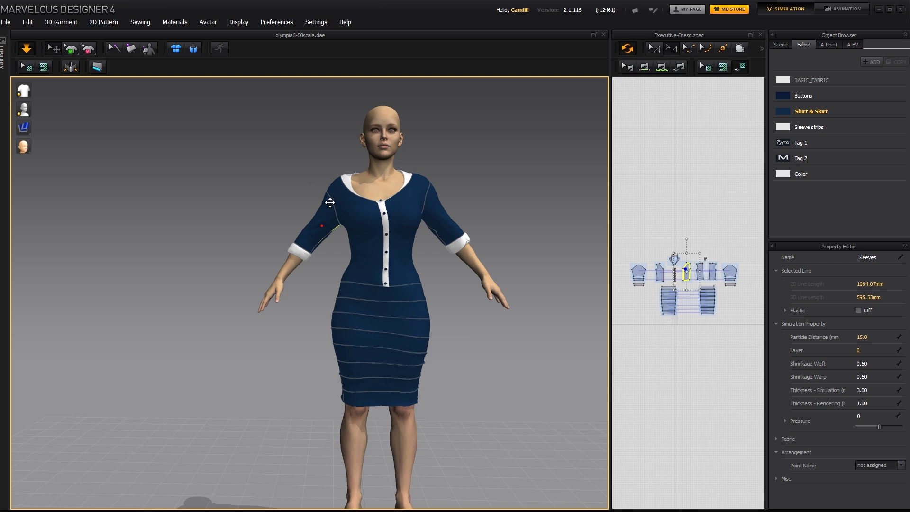
# Step: Pull both sleeves and the shirt front into place, straighten the white cuffs, and stop the simulation
pyautogui.moveTo(330, 202); pyautogui.dragTo(339, 174)
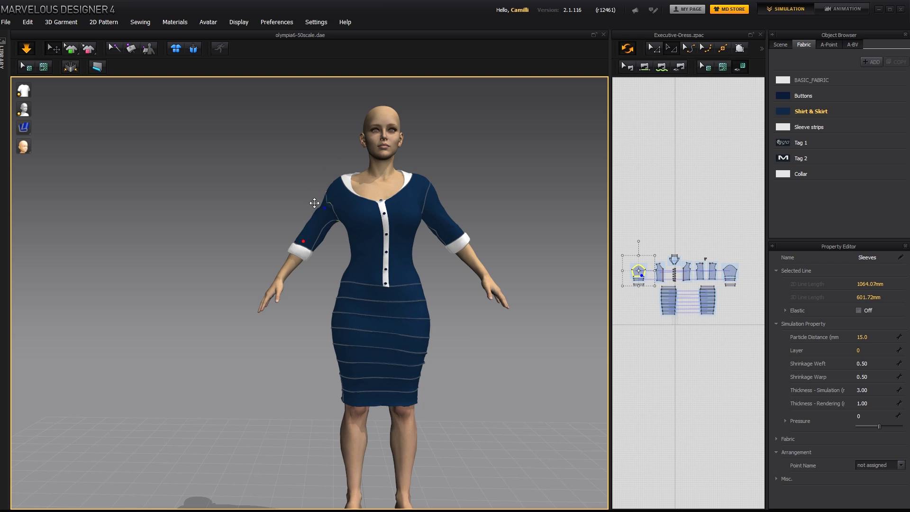
pyautogui.moveTo(315, 205); pyautogui.dragTo(366, 149)
pyautogui.moveTo(418, 189); pyautogui.dragTo(452, 163)
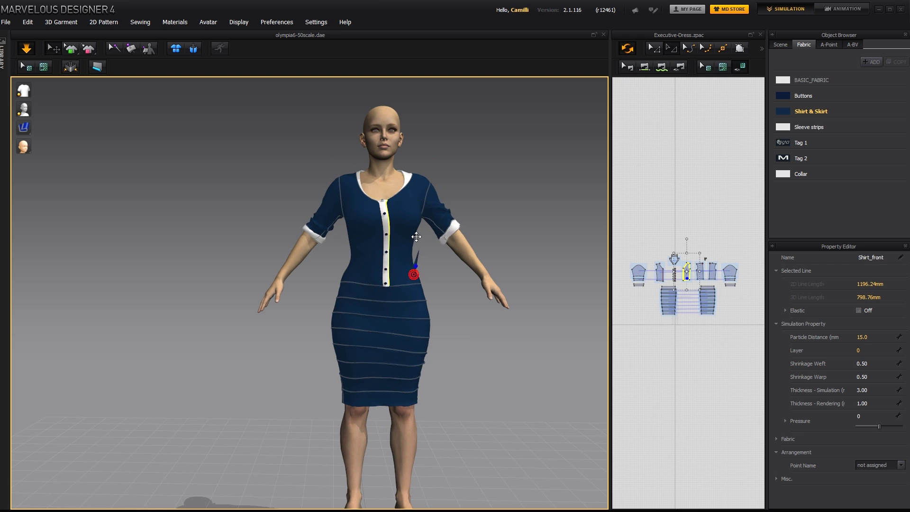
pyautogui.moveTo(414, 274); pyautogui.dragTo(450, 236)
pyautogui.moveTo(316, 239); pyautogui.dragTo(325, 254)
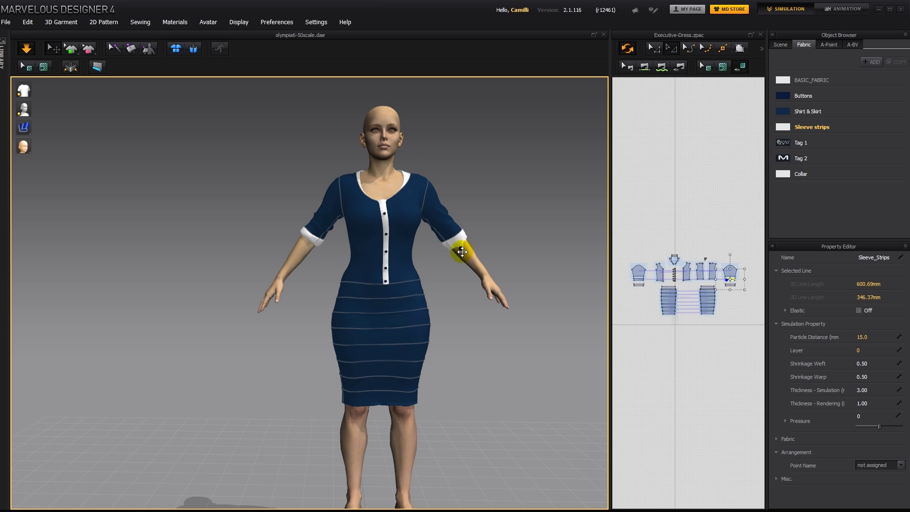
pyautogui.click(391, 217)
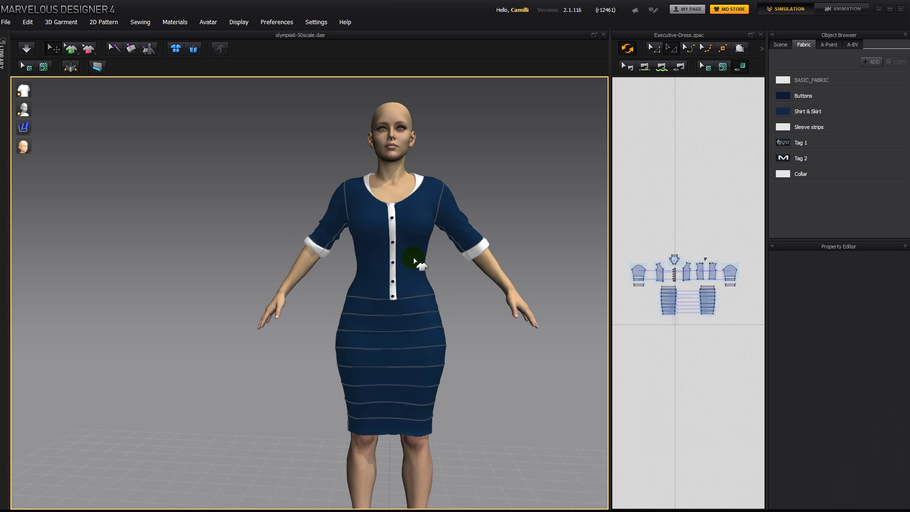
# Step: Set the weft shrinkage of the sleeves, cuffs, shirt front and back pieces, and collar to 0.6
pyautogui.moveTo(539, 245); pyautogui.dragTo(332, 248, button='right')
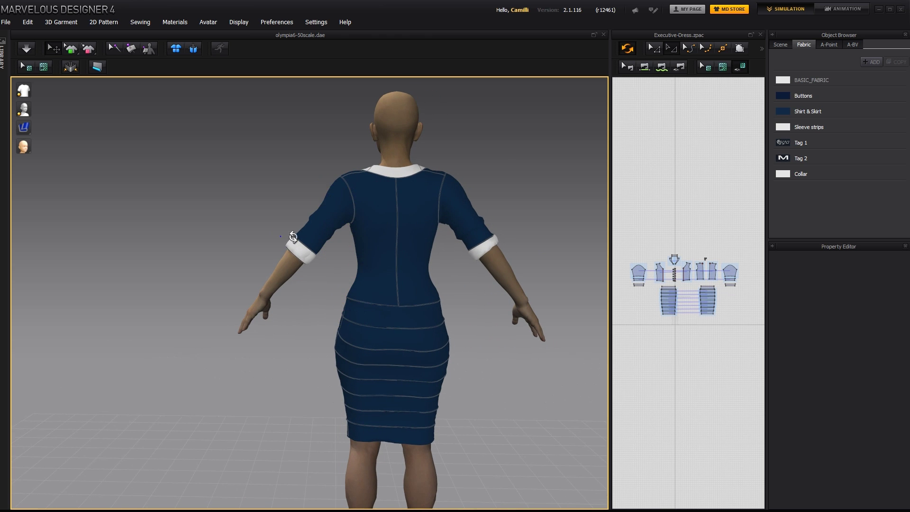
pyautogui.moveTo(293, 237); pyautogui.dragTo(582, 266, button='right')
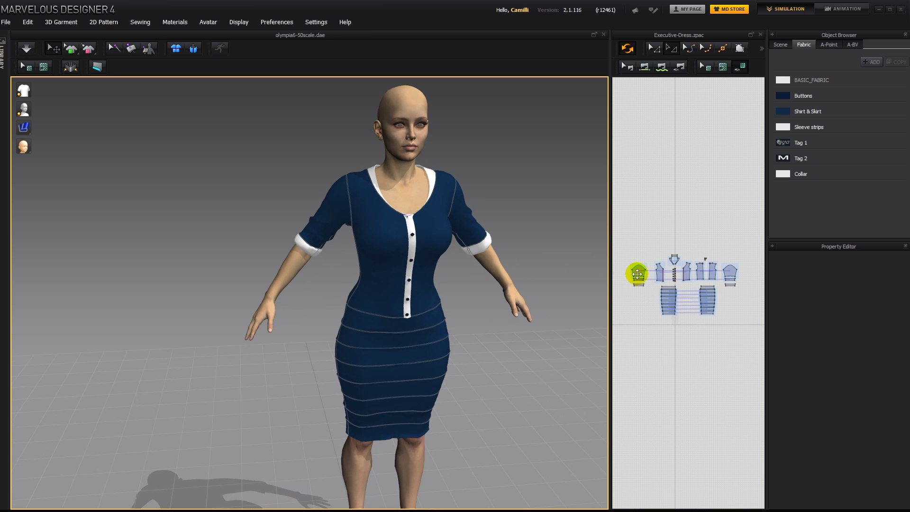
pyautogui.click(636, 274)
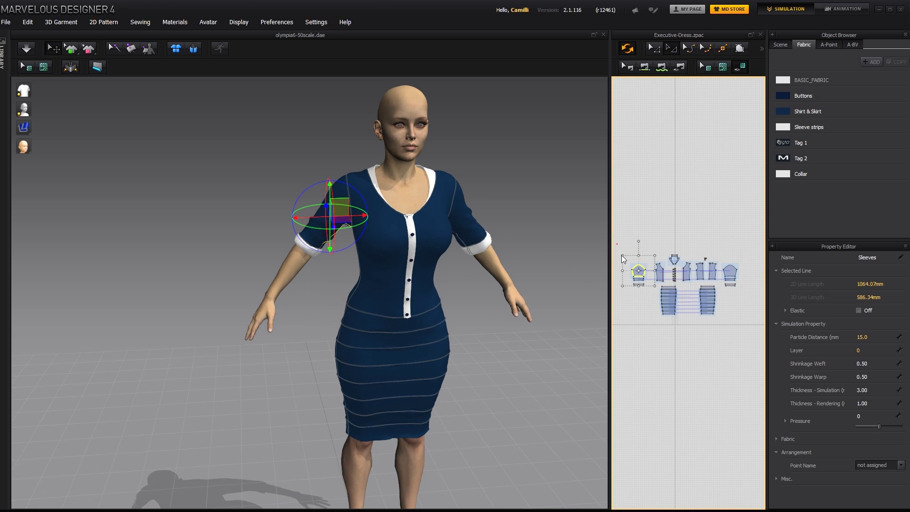
pyautogui.moveTo(616, 244); pyautogui.dragTo(650, 303)
pyautogui.keyDown('shift'); pyautogui.moveTo(736, 278); pyautogui.dragTo(752, 297); pyautogui.keyUp('shift')
pyautogui.keyDown('shift'); pyautogui.click(661, 271); pyautogui.keyUp('shift')
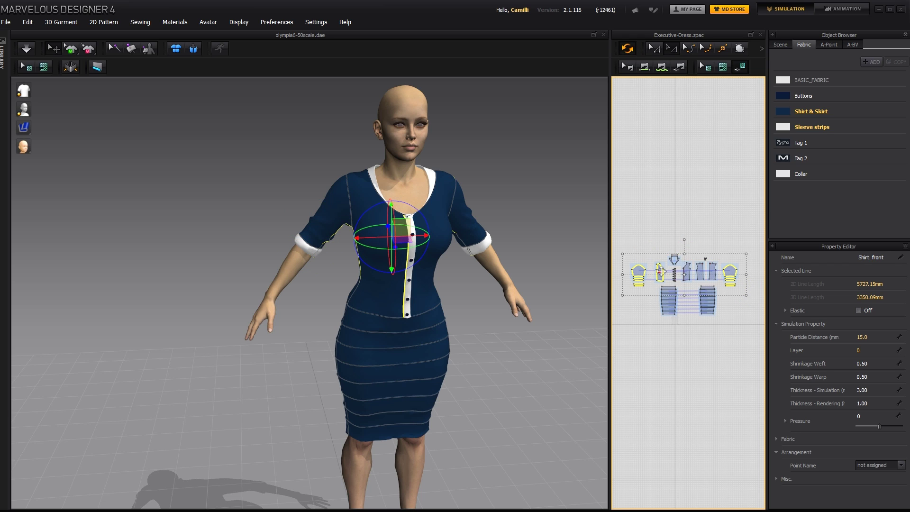
pyautogui.keyDown('shift'); pyautogui.click(687, 270); pyautogui.keyUp('shift')
pyautogui.keyDown('shift'); pyautogui.click(700, 271); pyautogui.keyUp('shift')
pyautogui.keyDown('shift'); pyautogui.click(712, 270); pyautogui.keyUp('shift')
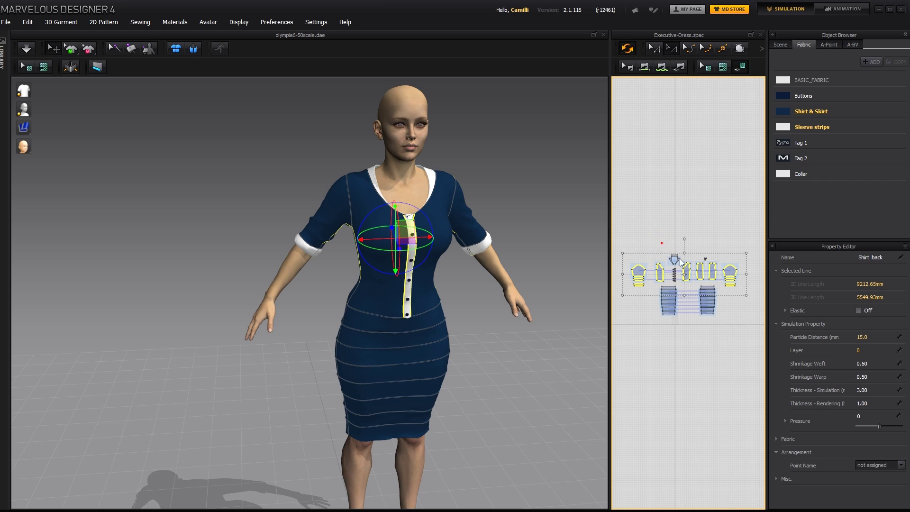
pyautogui.keyDown('shift'); pyautogui.click(674, 260); pyautogui.keyUp('shift')
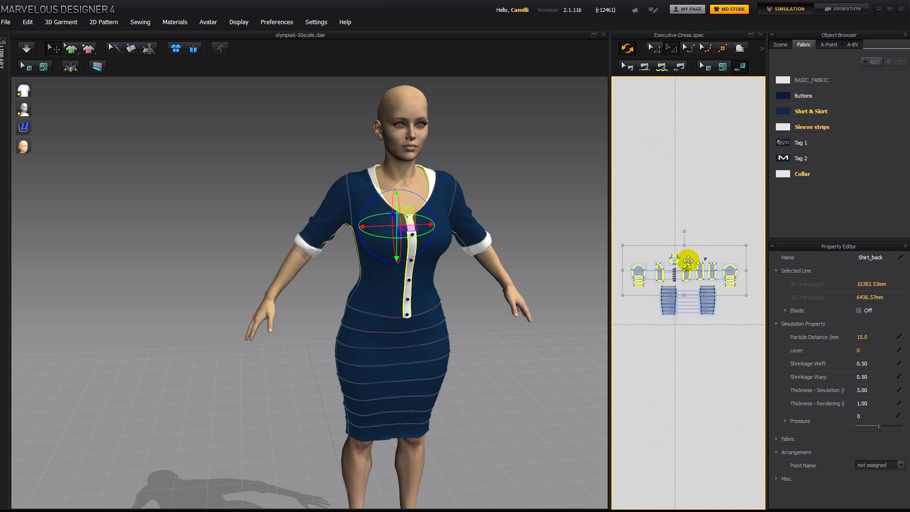
pyautogui.click(876, 363)
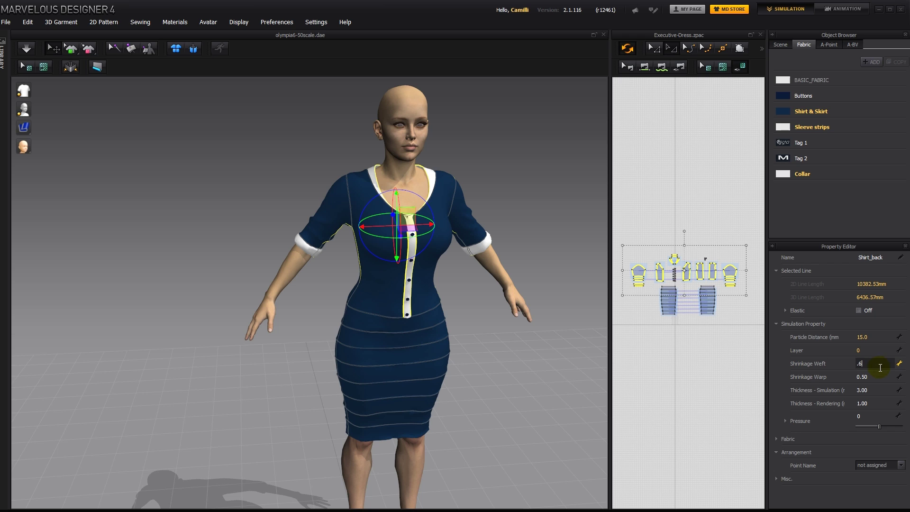
pyautogui.click(871, 377)
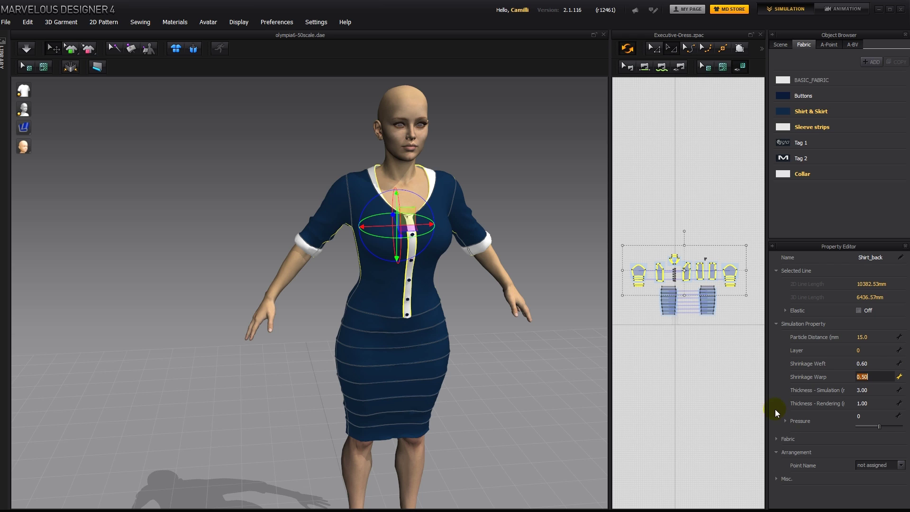
pyautogui.click(532, 233)
# Step: Simulate the dress with the new shrinkage and check the fit from the side and back, including the cuffs
pyautogui.moveTo(534, 236)
pyautogui.mouseDown(button='right')
pyautogui.moveTo(445, 220)
pyautogui.moveTo(449, 233)
pyautogui.moveTo(483, 240)
pyautogui.moveTo(516, 223)
pyautogui.moveTo(531, 228)
pyautogui.mouseUp(button='right')
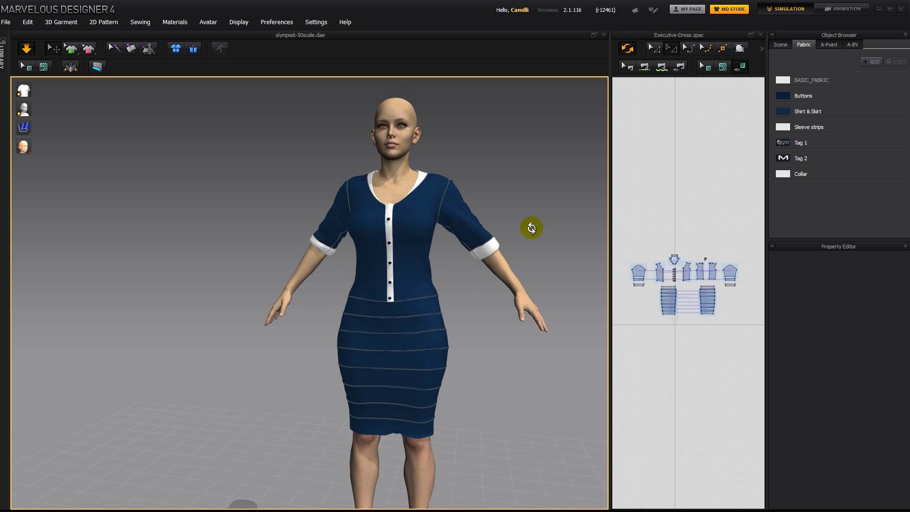
pyautogui.moveTo(304, 270); pyautogui.dragTo(232, 273, button='right')
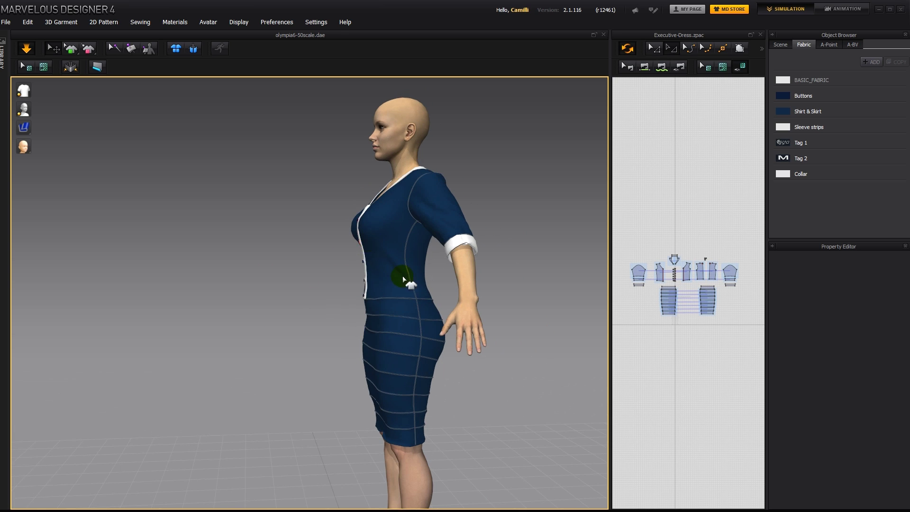
pyautogui.moveTo(366, 296); pyautogui.dragTo(314, 299, button='right')
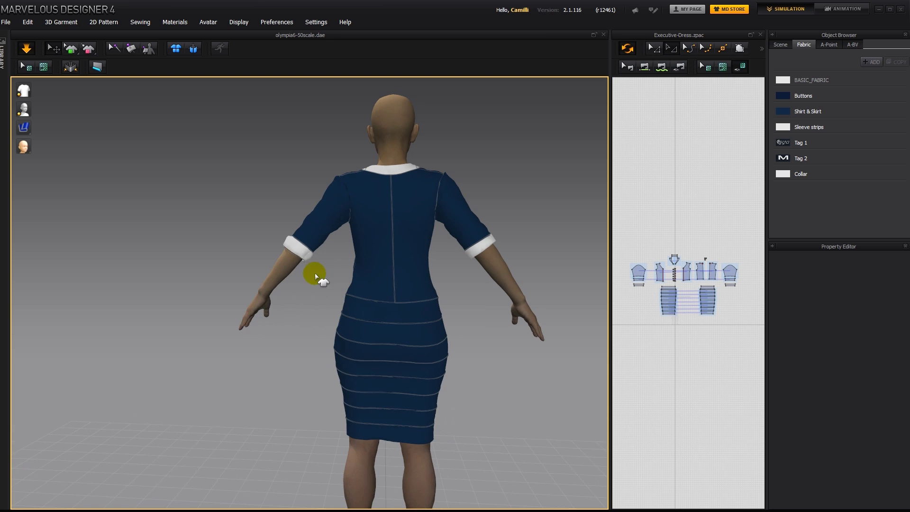
pyautogui.scroll(5, 305, 250)
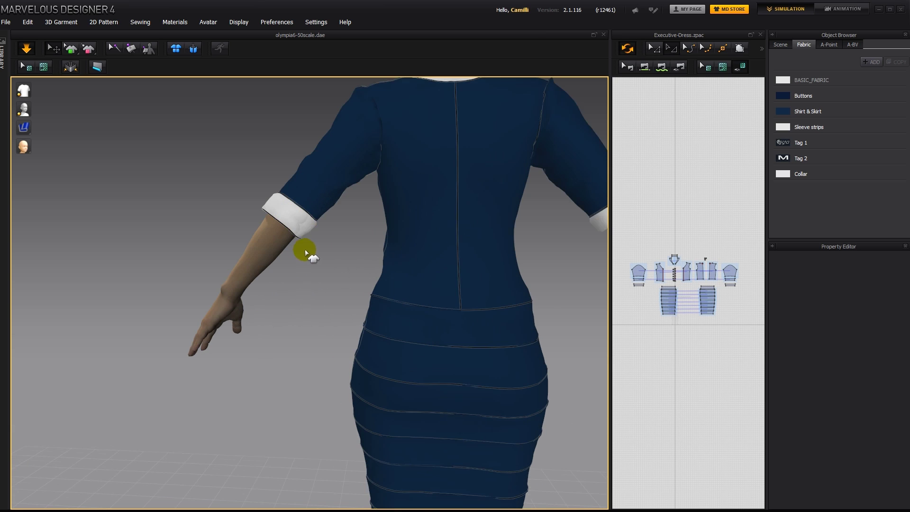
pyautogui.scroll(-5, 310, 237)
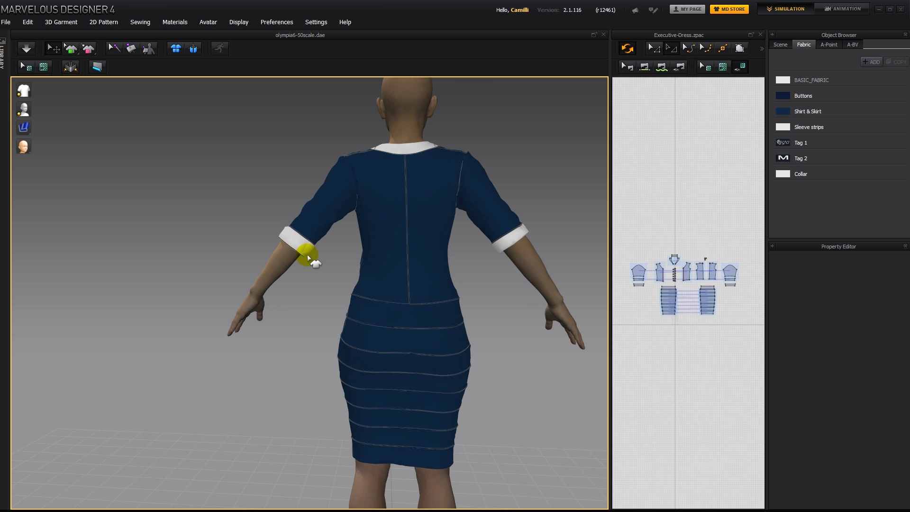
pyautogui.scroll(4, 307, 257)
pyautogui.scroll(-4, 280, 195)
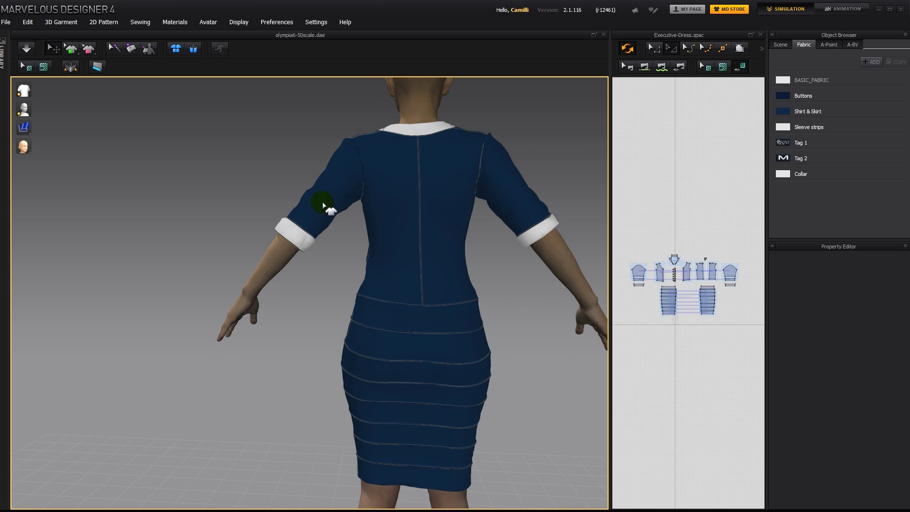
# Step: Set the layer of both sleeve strips to 1 and simulate the dress
pyautogui.click(638, 279)
pyautogui.keyDown('shift'); pyautogui.click(734, 279); pyautogui.keyUp('shift')
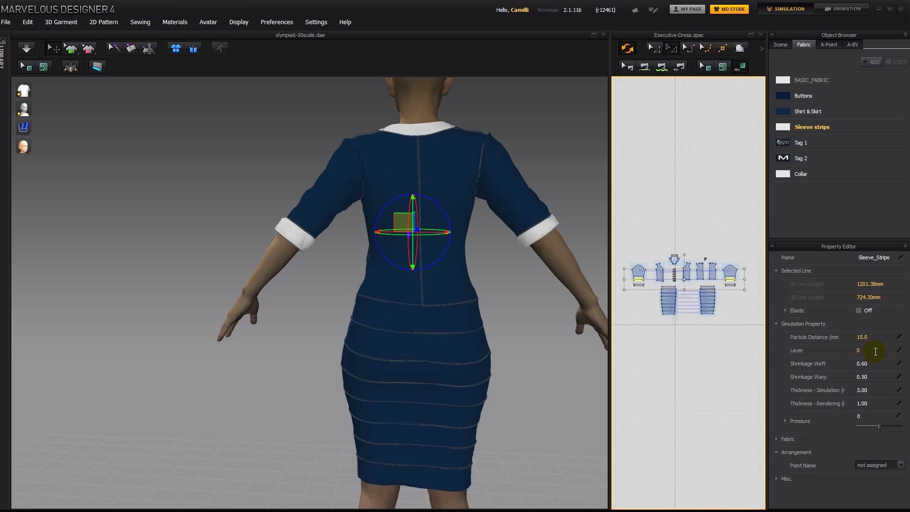
pyautogui.click(558, 162)
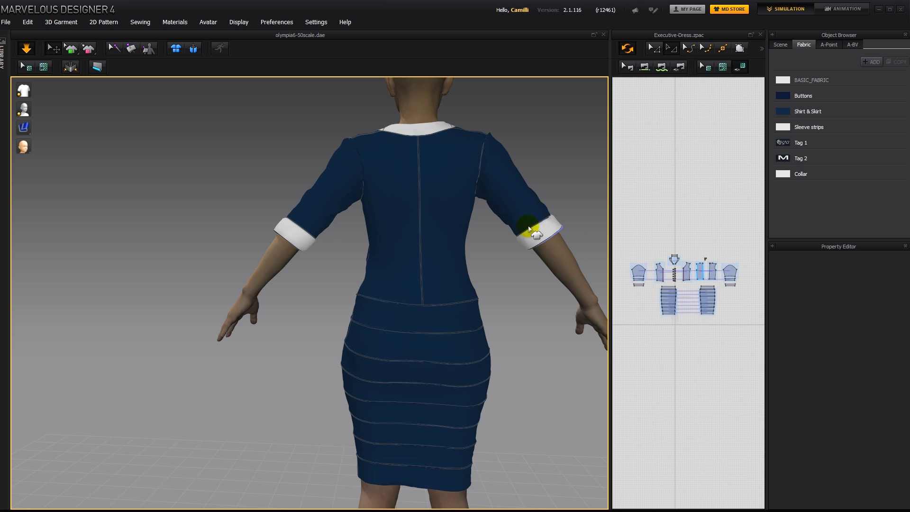
# Step: Set the layer of both sleeve strips back to 0
pyautogui.click(633, 282)
pyautogui.keyDown('shift'); pyautogui.click(730, 279); pyautogui.keyUp('shift')
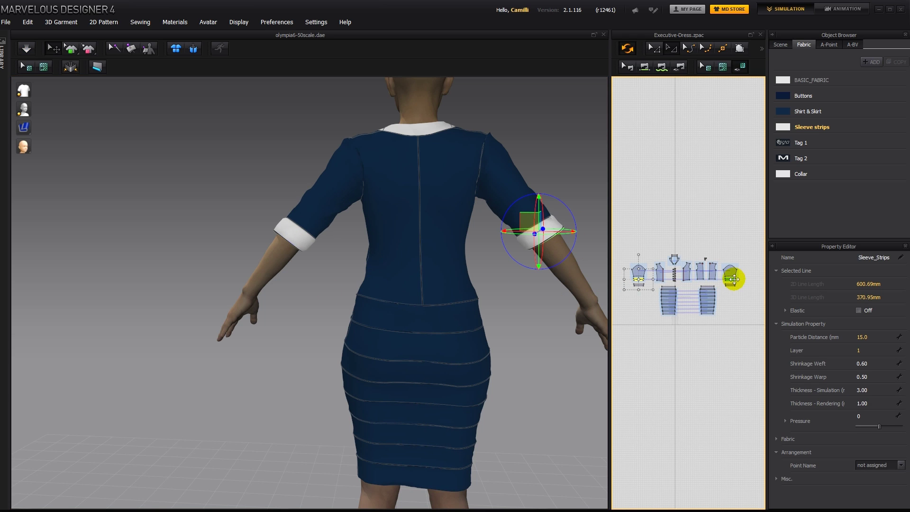
pyautogui.click(870, 351)
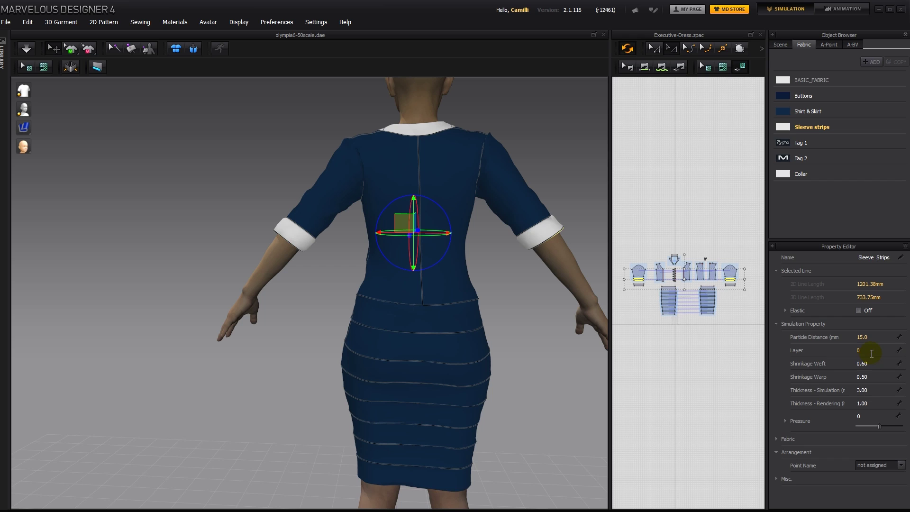
# Step: Simulate the dress while pulling the skirt and bodice fabric into place on the avatar
pyautogui.click(266, 350)
pyautogui.press('2')
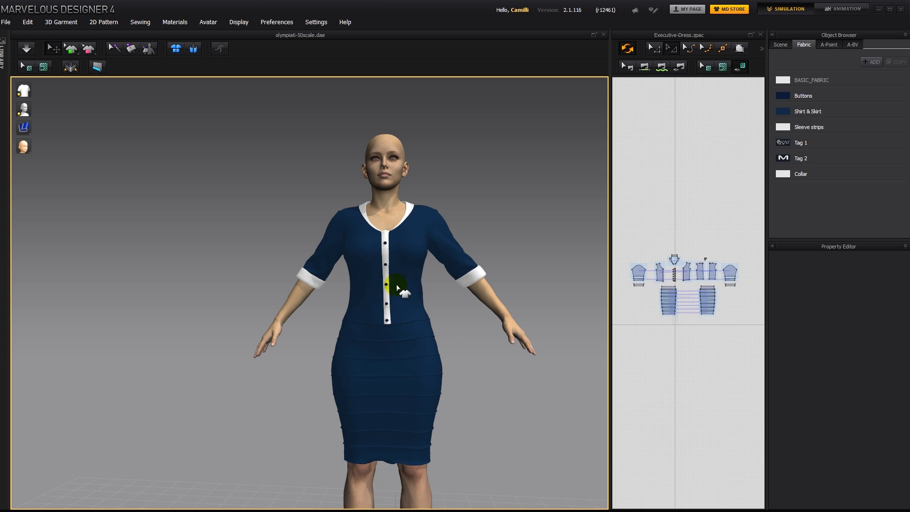
pyautogui.moveTo(463, 339); pyautogui.dragTo(417, 345, button='right')
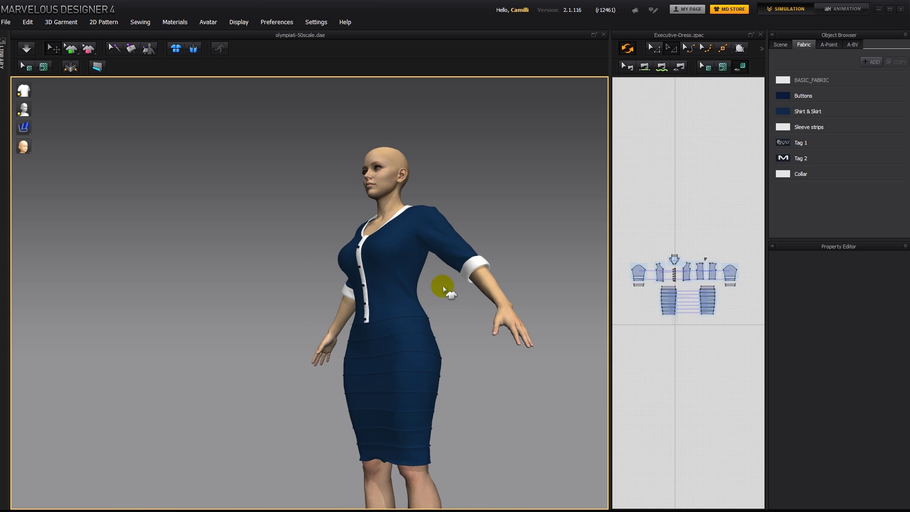
pyautogui.moveTo(443, 288); pyautogui.dragTo(398, 326, button='right')
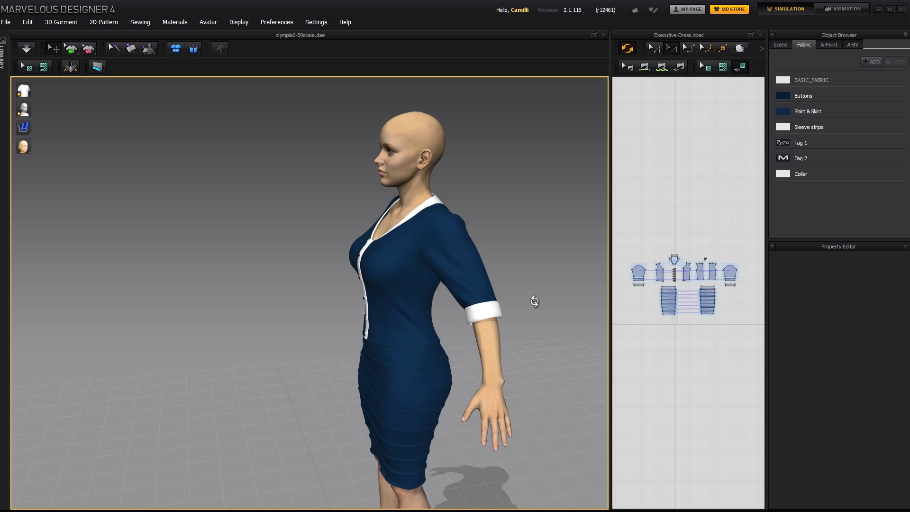
pyautogui.moveTo(534, 301)
pyautogui.mouseDown(button='right')
pyautogui.moveTo(406, 286)
pyautogui.moveTo(538, 300)
pyautogui.mouseUp(button='right')
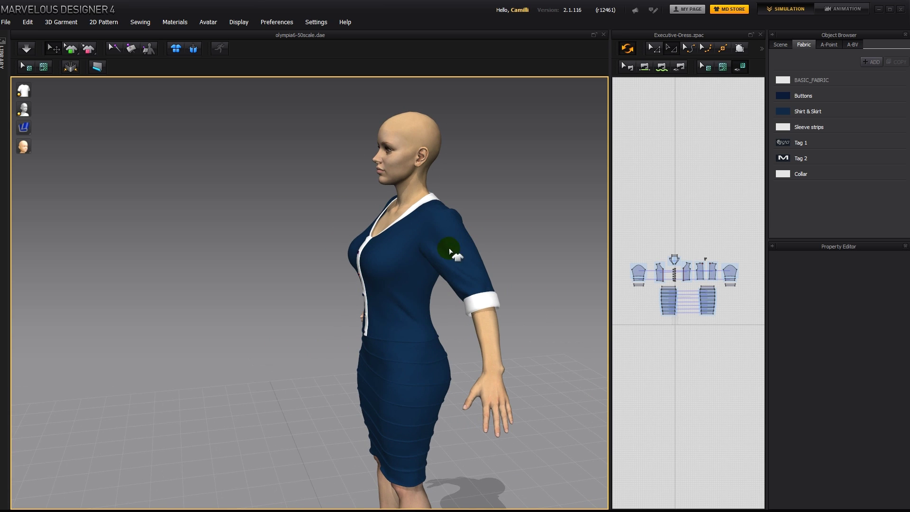
pyautogui.press('2')
pyautogui.press('space')
pyautogui.moveTo(335, 369); pyautogui.dragTo(439, 395)
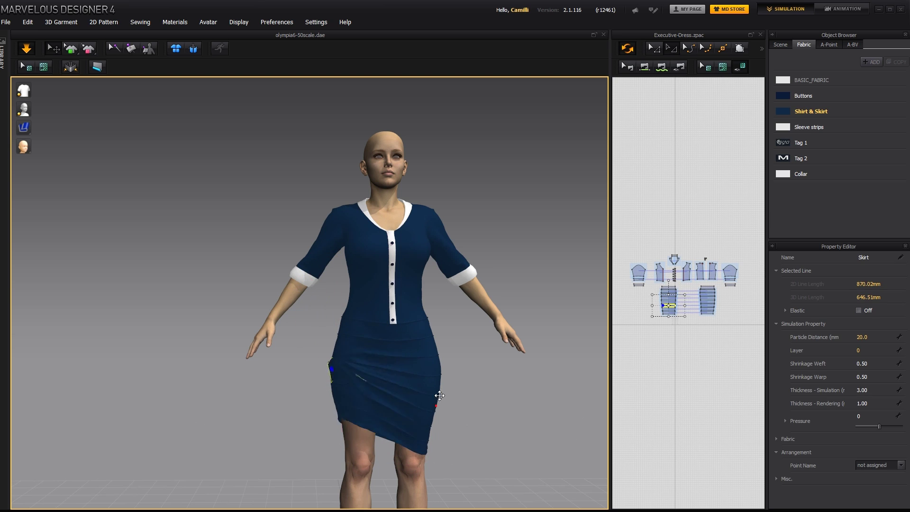
pyautogui.click(436, 355)
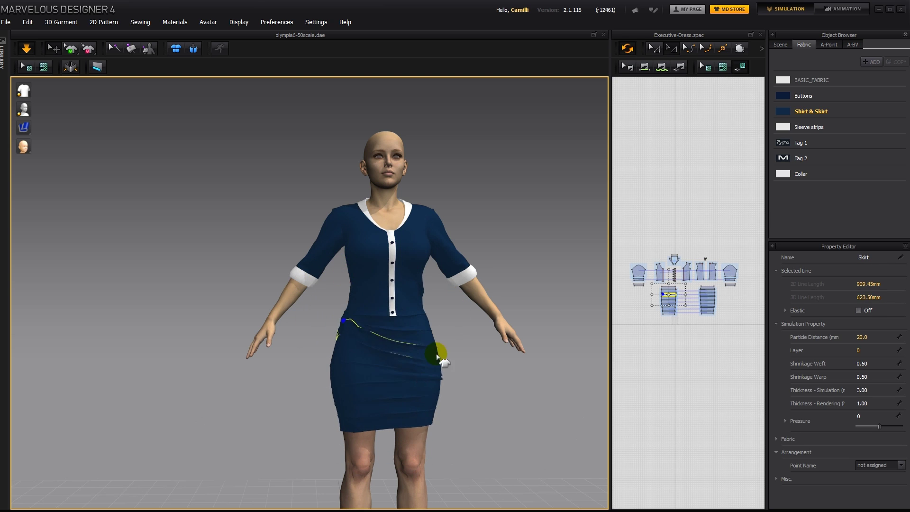
pyautogui.moveTo(384, 268); pyautogui.dragTo(364, 266)
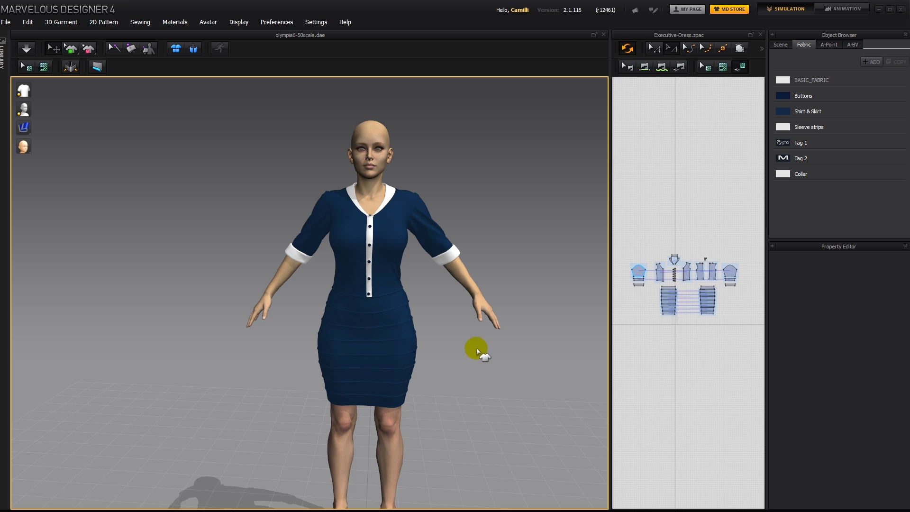
# Step: Pull the top button out in front of the button placket and simulate to settle it on the fabric surface
pyautogui.moveTo(525, 317); pyautogui.dragTo(521, 345, button='right')
pyautogui.scroll(3, 393, 273)
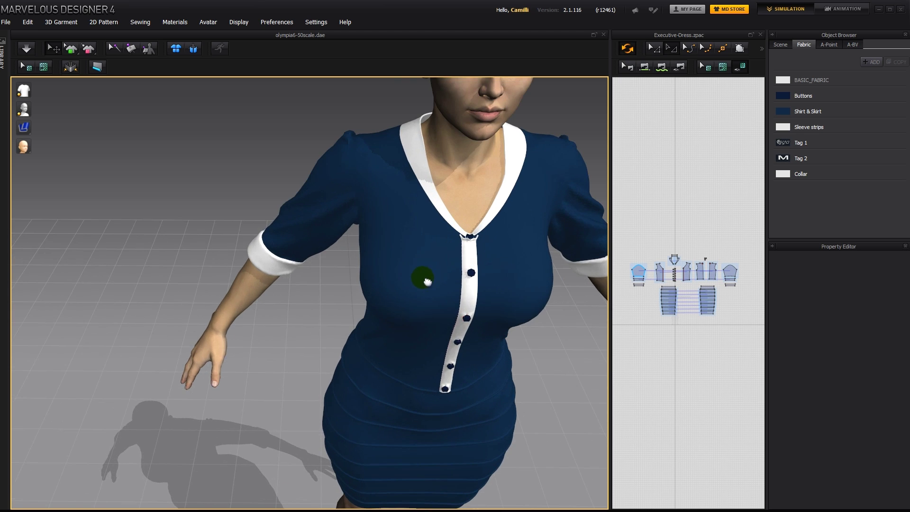
pyautogui.moveTo(423, 277); pyautogui.dragTo(336, 266, button='middle')
pyautogui.scroll(3, 336, 266)
pyautogui.moveTo(366, 246); pyautogui.dragTo(308, 232, button='right')
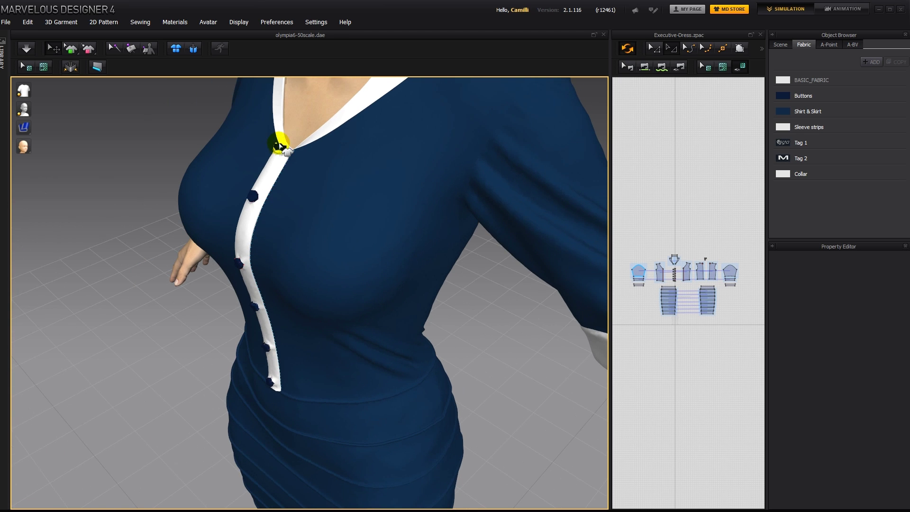
pyautogui.click(280, 148)
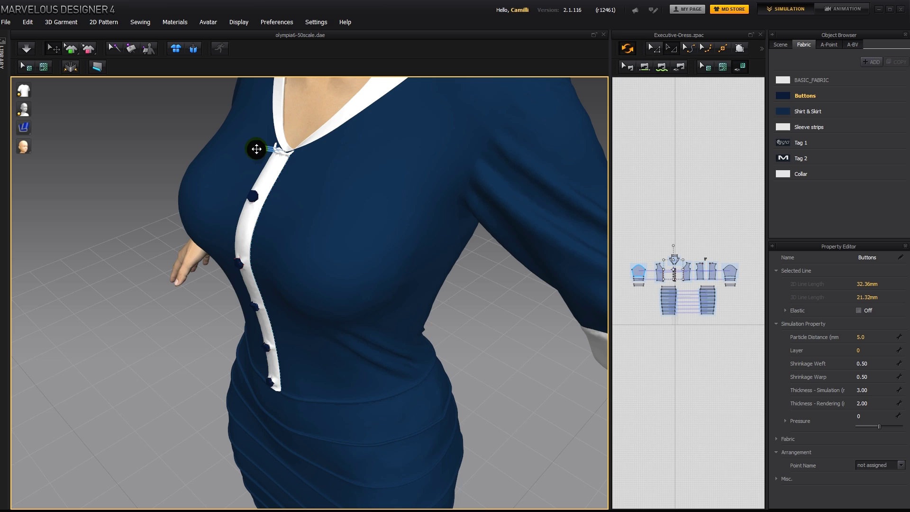
pyautogui.moveTo(303, 175); pyautogui.dragTo(320, 110, button='right')
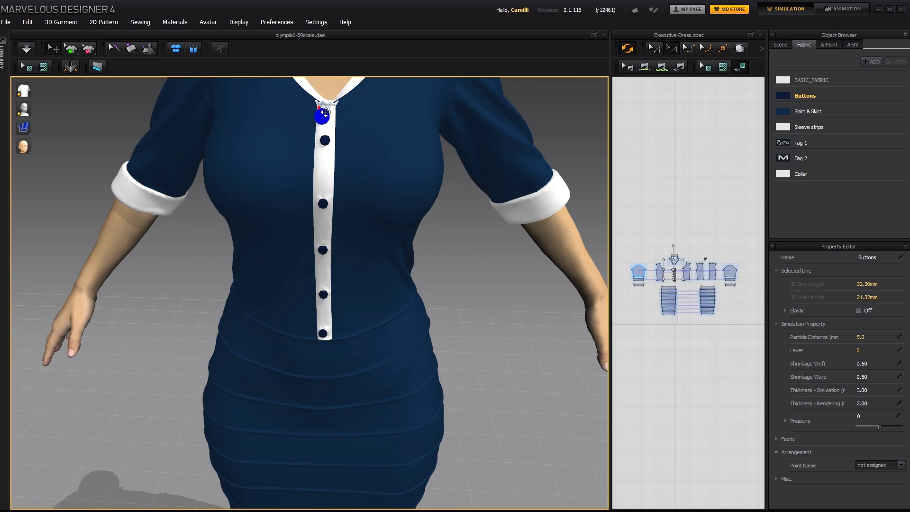
pyautogui.press('space')
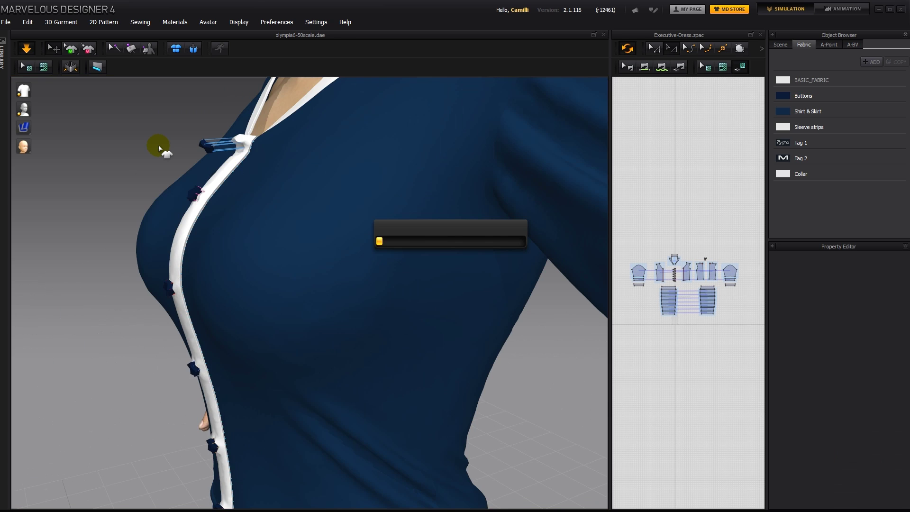
pyautogui.moveTo(252, 135); pyautogui.dragTo(259, 134)
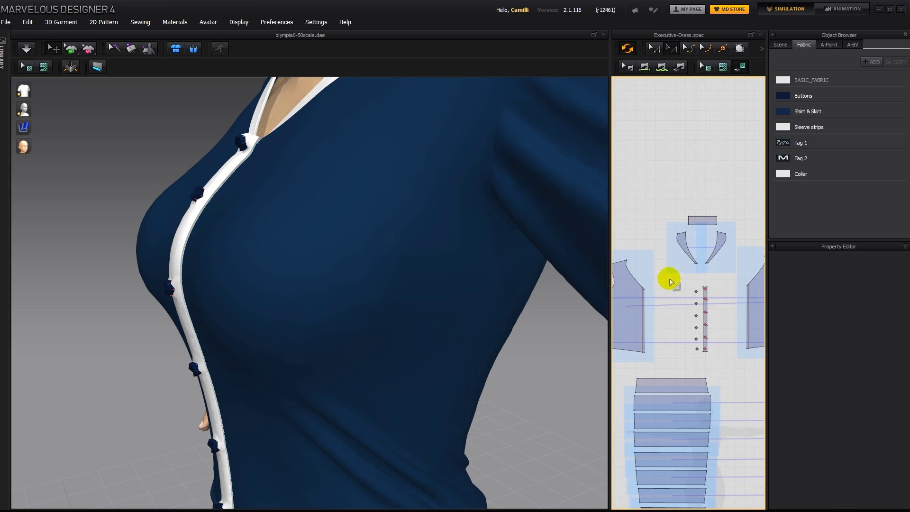
# Step: Change the particle distance of all the front placket buttons together
pyautogui.moveTo(693, 334); pyautogui.dragTo(700, 361)
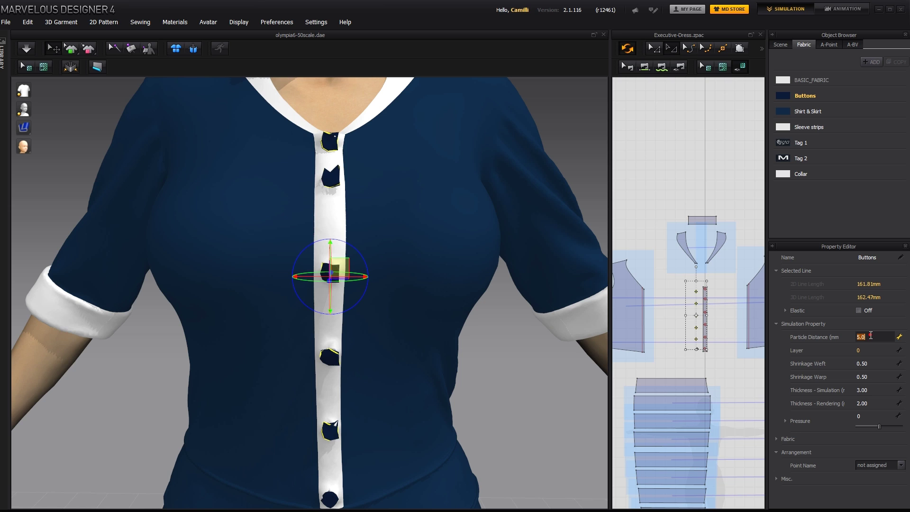
pyautogui.press('Return')
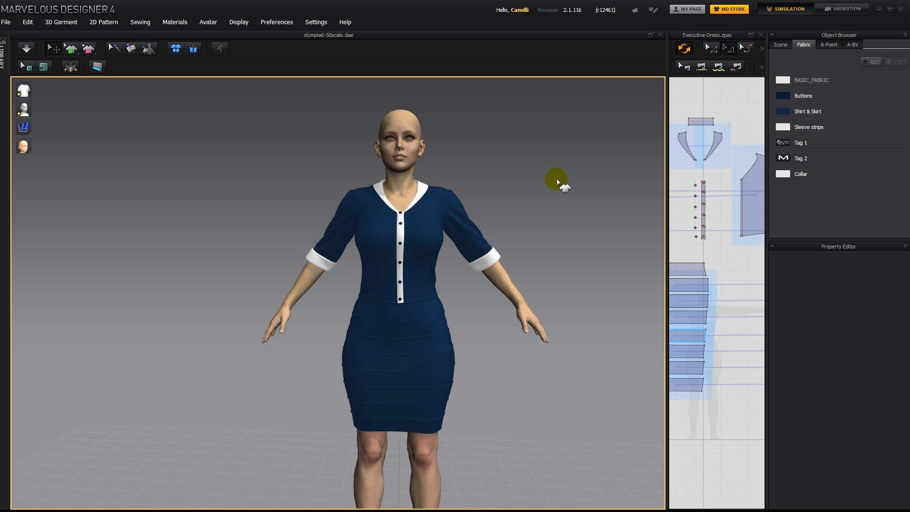
pyautogui.moveTo(557, 181); pyautogui.dragTo(242, 196, button='right')
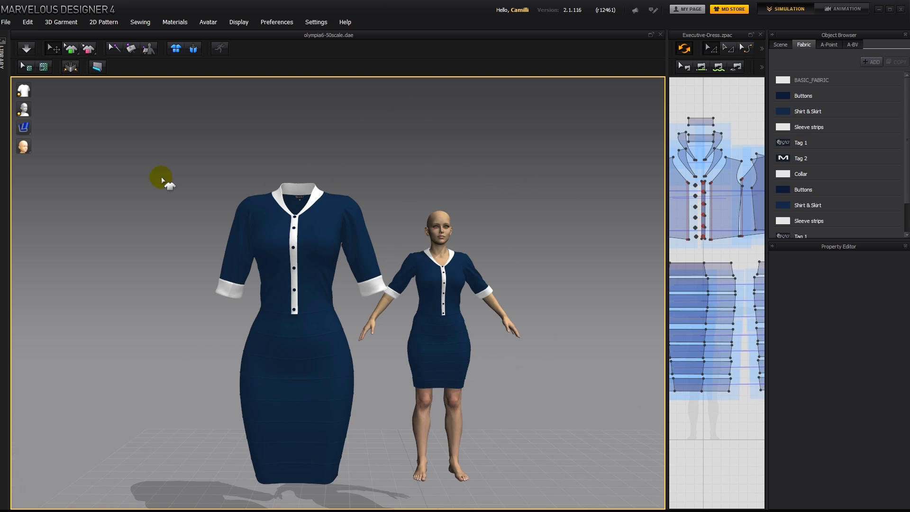